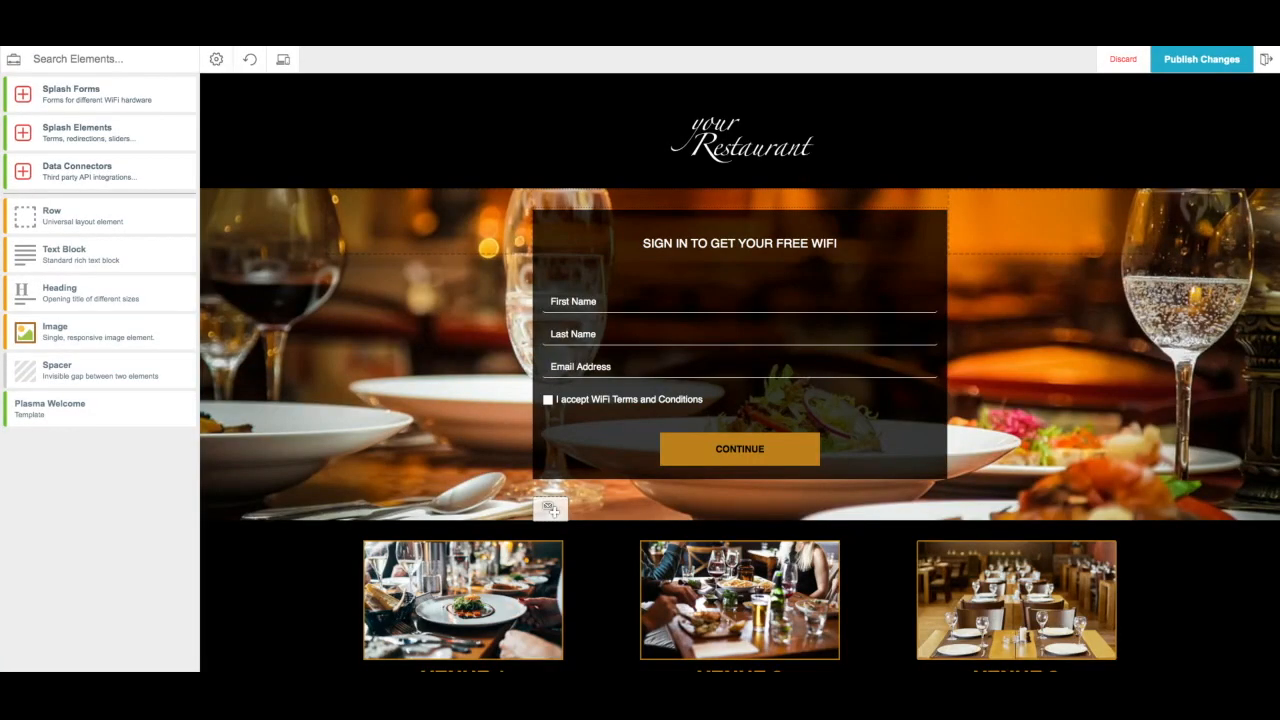
- Open the D-Link Nuclias form's settings and enter the Nuclias RADIUS username and password
{"action": "mouse_move", "coordinate": [611, 434]}
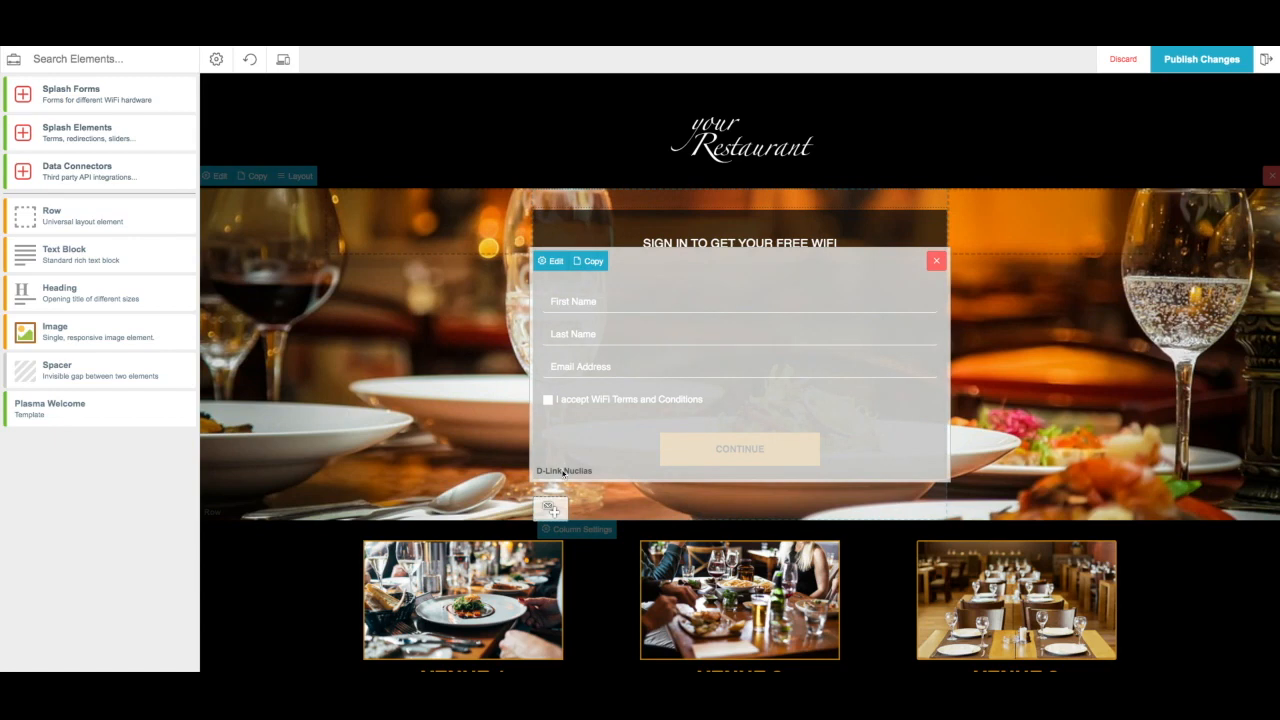
{"action": "left_click", "coordinate": [554, 262]}
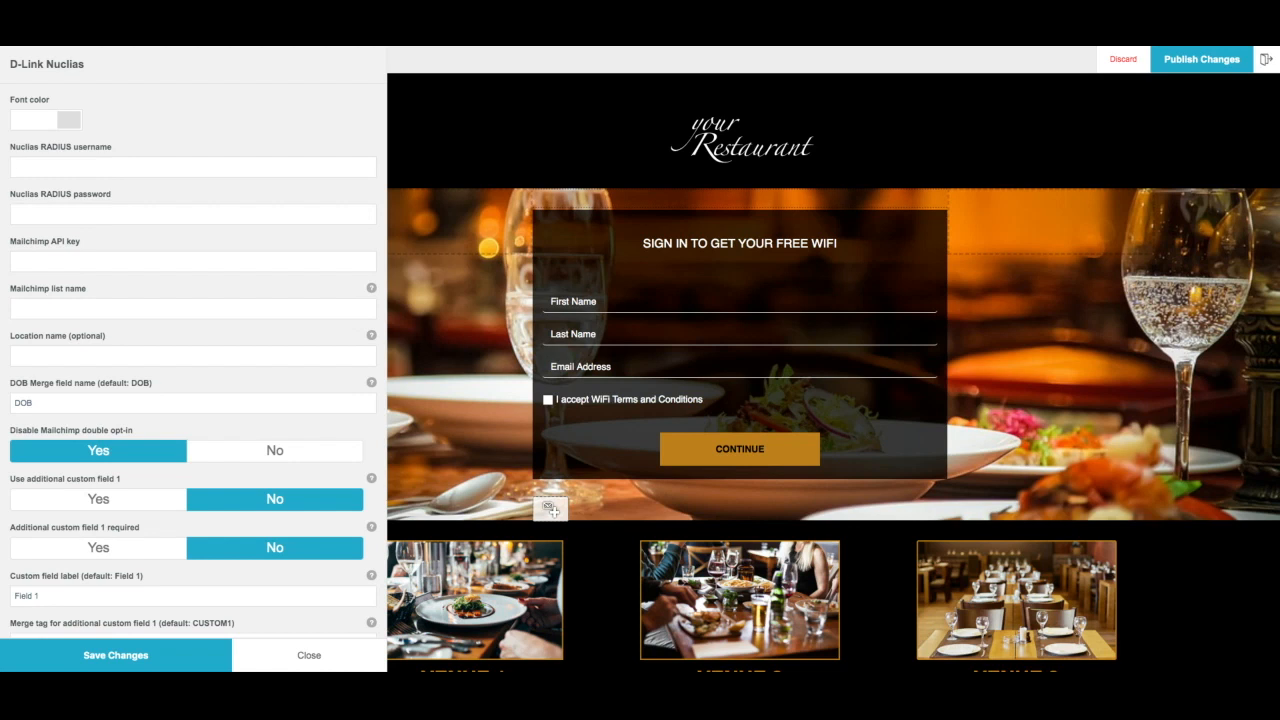
{"action": "type", "text": "Fydelia"}
{"action": "type", "text": "password"}
{"action": "scroll", "coordinate": [116, 378], "scroll_direction": "down", "scroll_amount": 20}
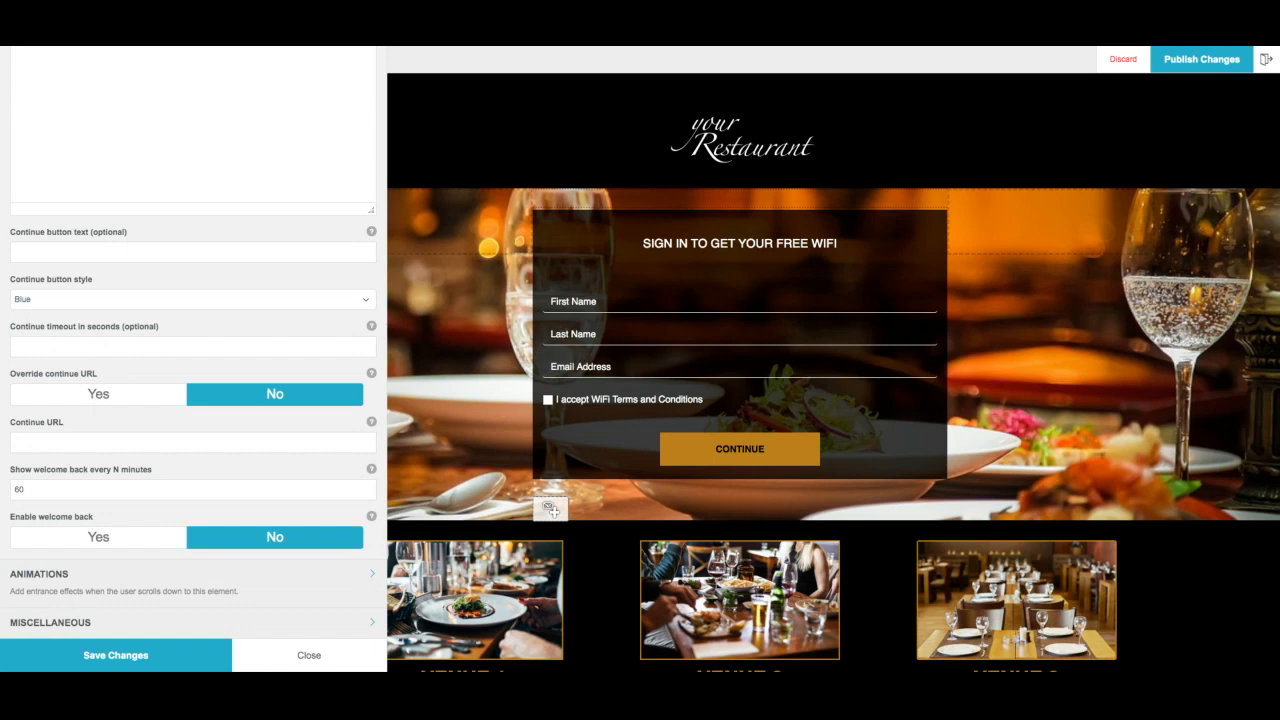
{"action": "left_click", "coordinate": [87, 396]}
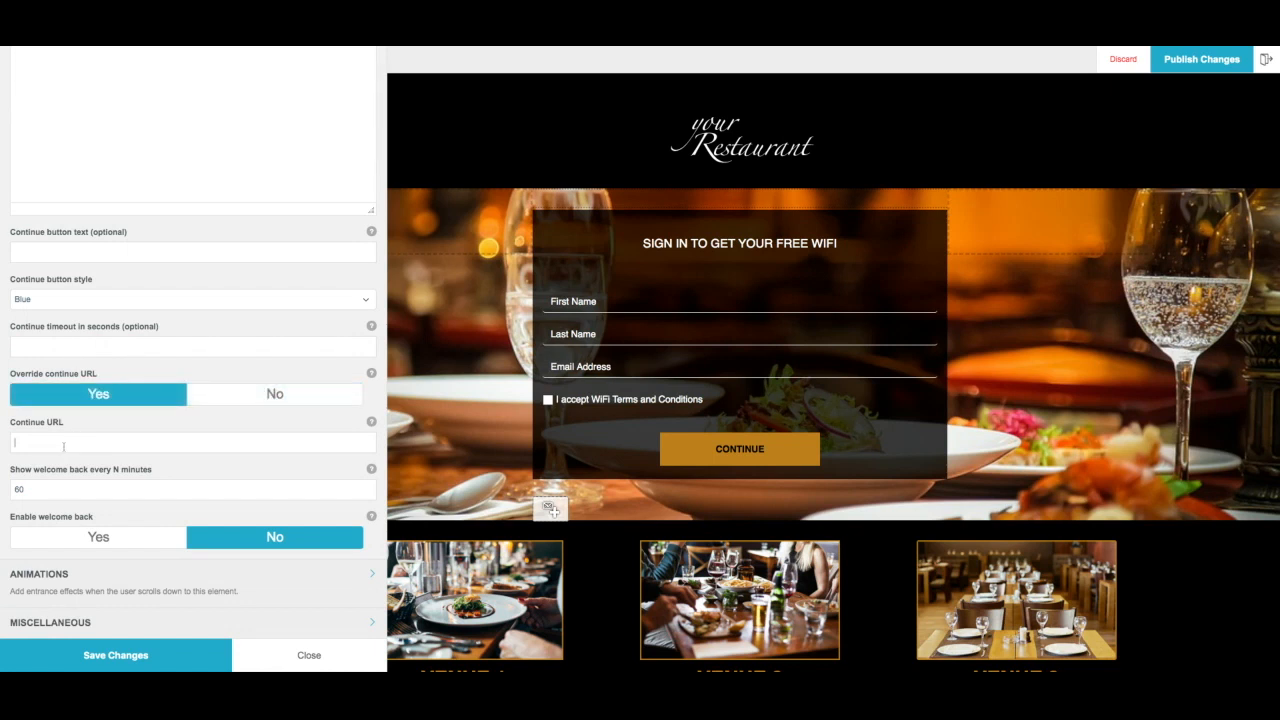
{"action": "left_click", "coordinate": [63, 444]}
{"action": "type", "text": "https://fydelia.com"}
- Change the welcome back interval from 60 to 1440 minutes and save the form settings
{"action": "left_click_drag", "start_coordinate": [41, 489], "coordinate": [1, 490]}
{"action": "type", "text": "1440"}
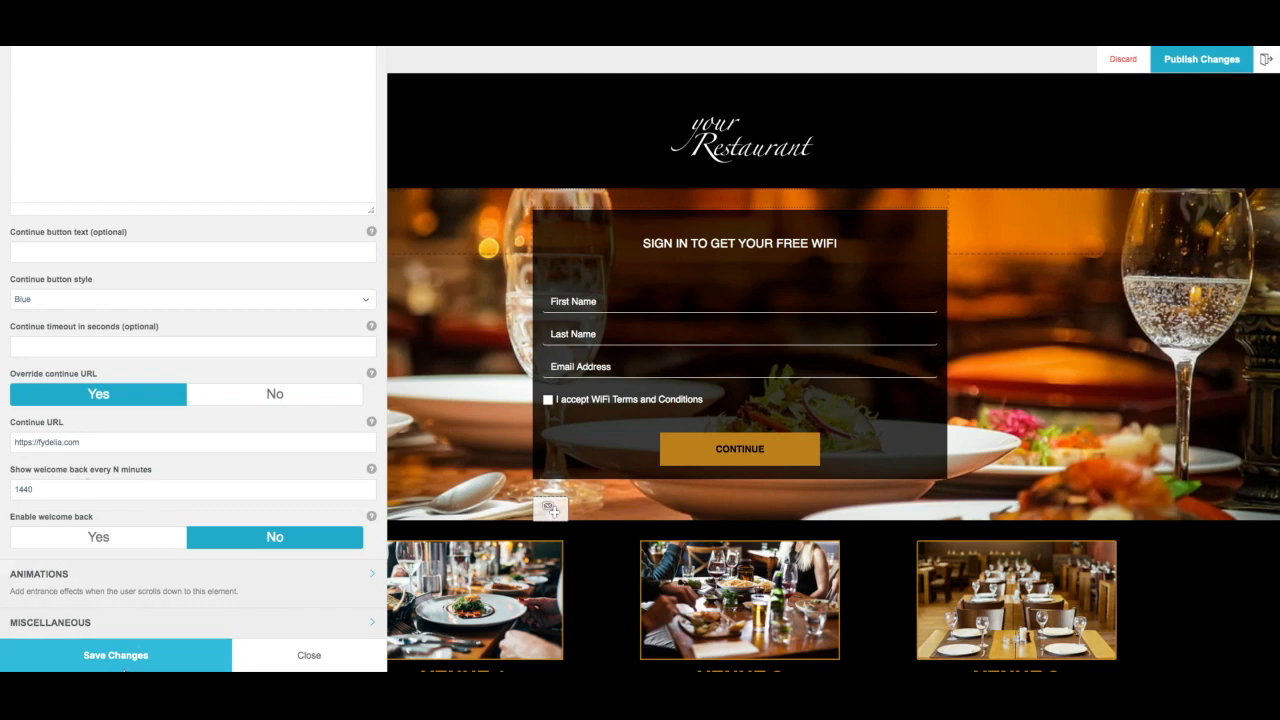
{"action": "left_click", "coordinate": [117, 658]}
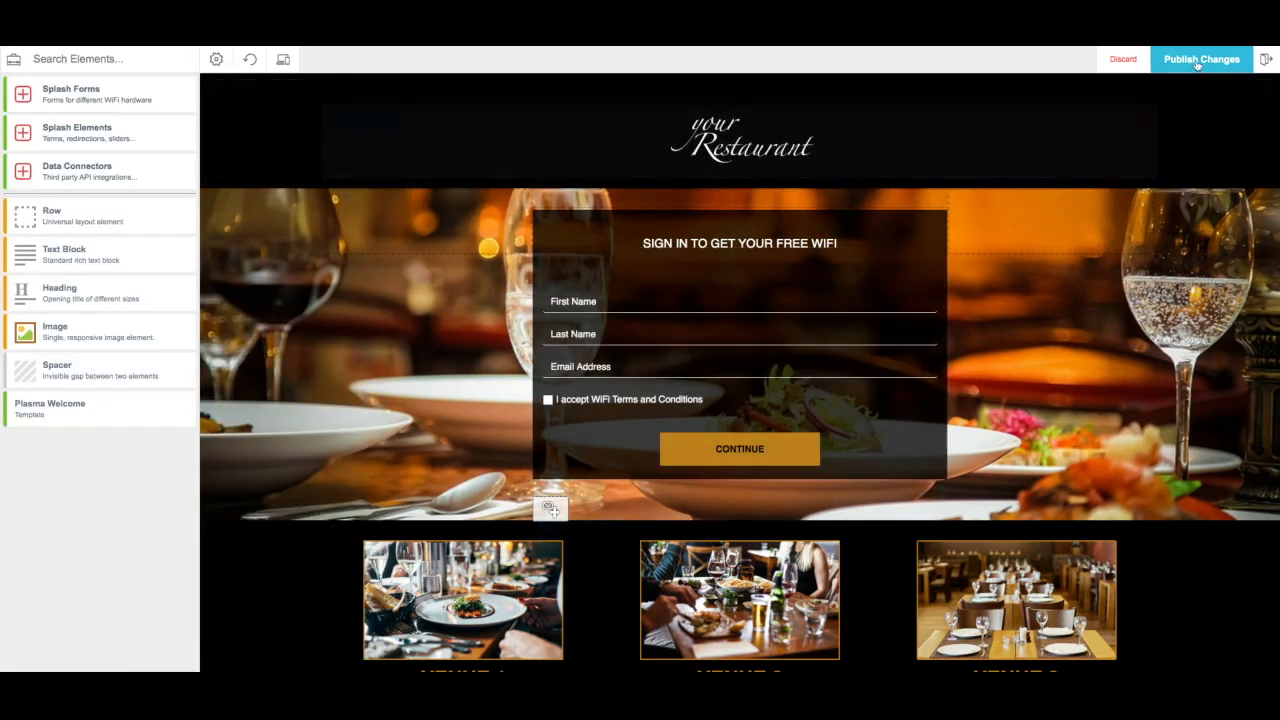
- Publish the splash page changes, return to the splash page list, and preview DLink Demo
{"action": "left_click", "coordinate": [1198, 59]}
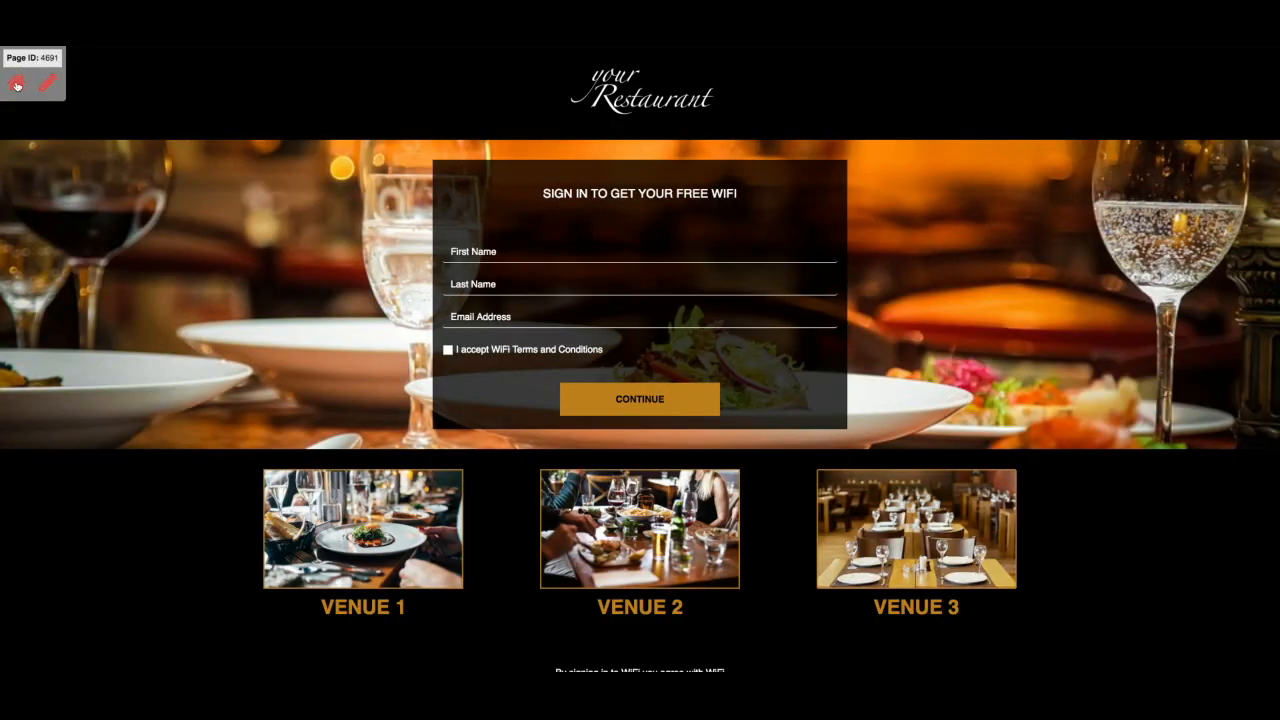
{"action": "left_click", "coordinate": [16, 85]}
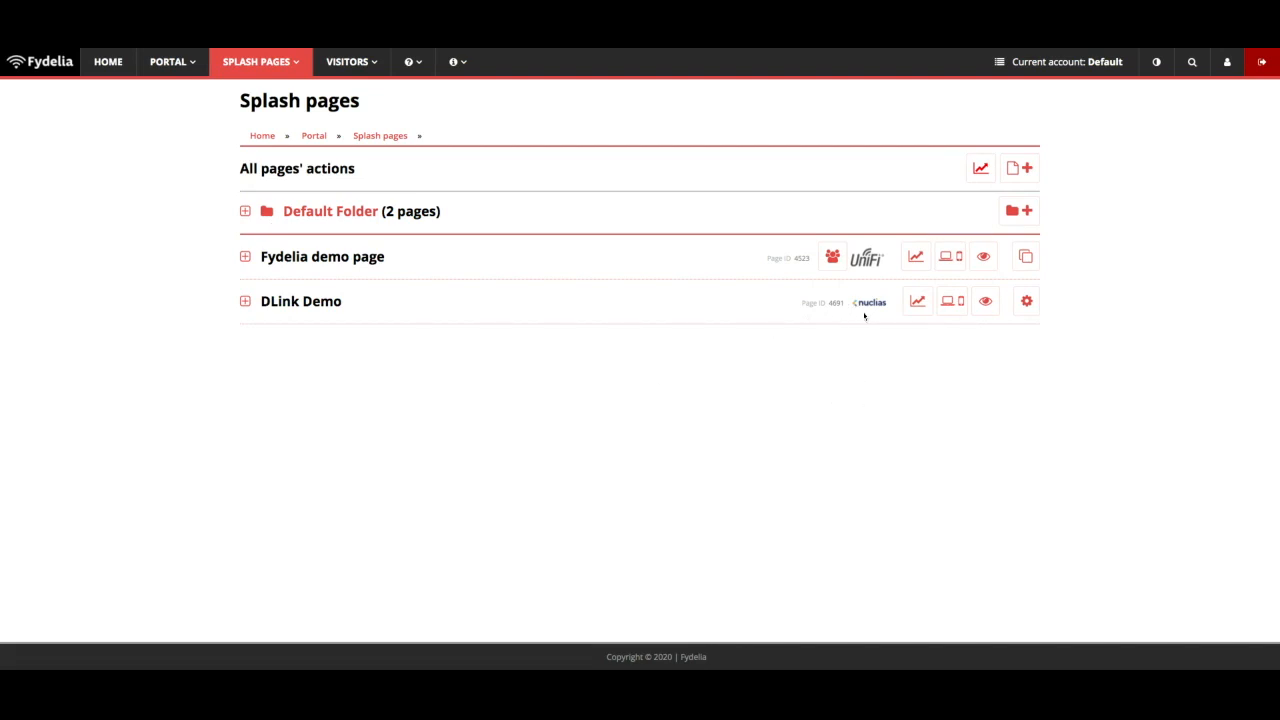
{"action": "left_click", "coordinate": [988, 303]}
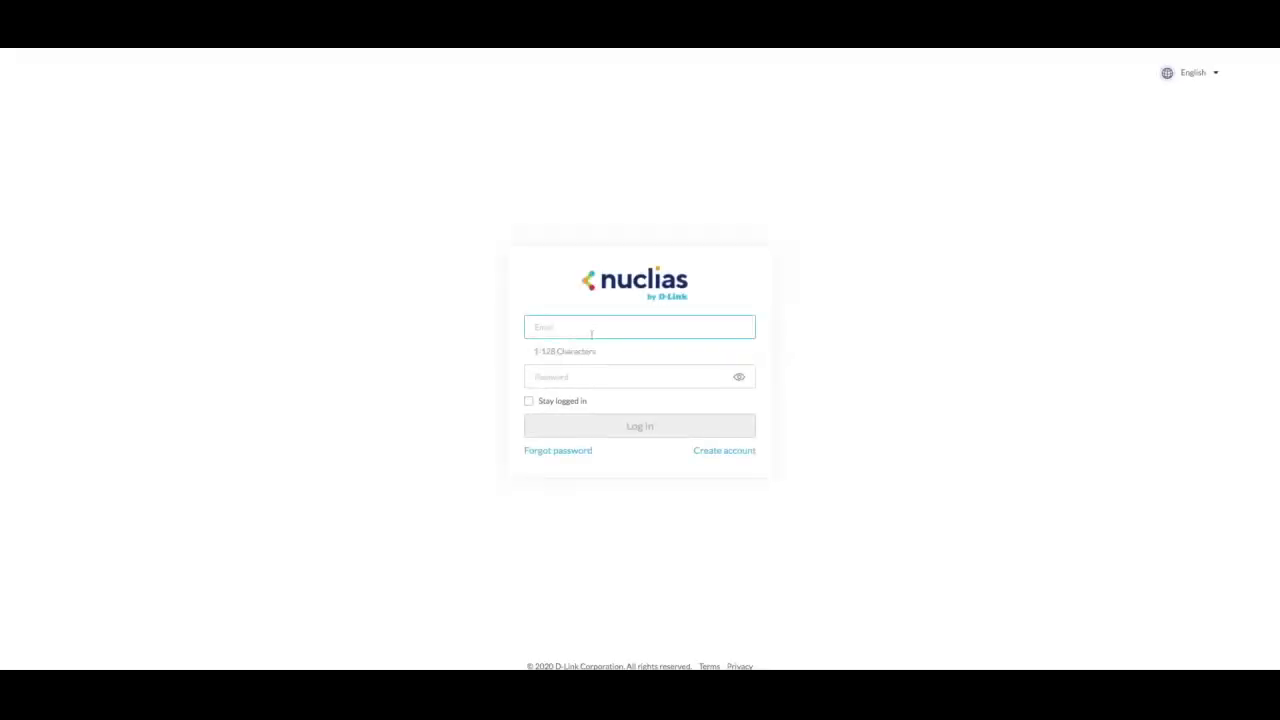
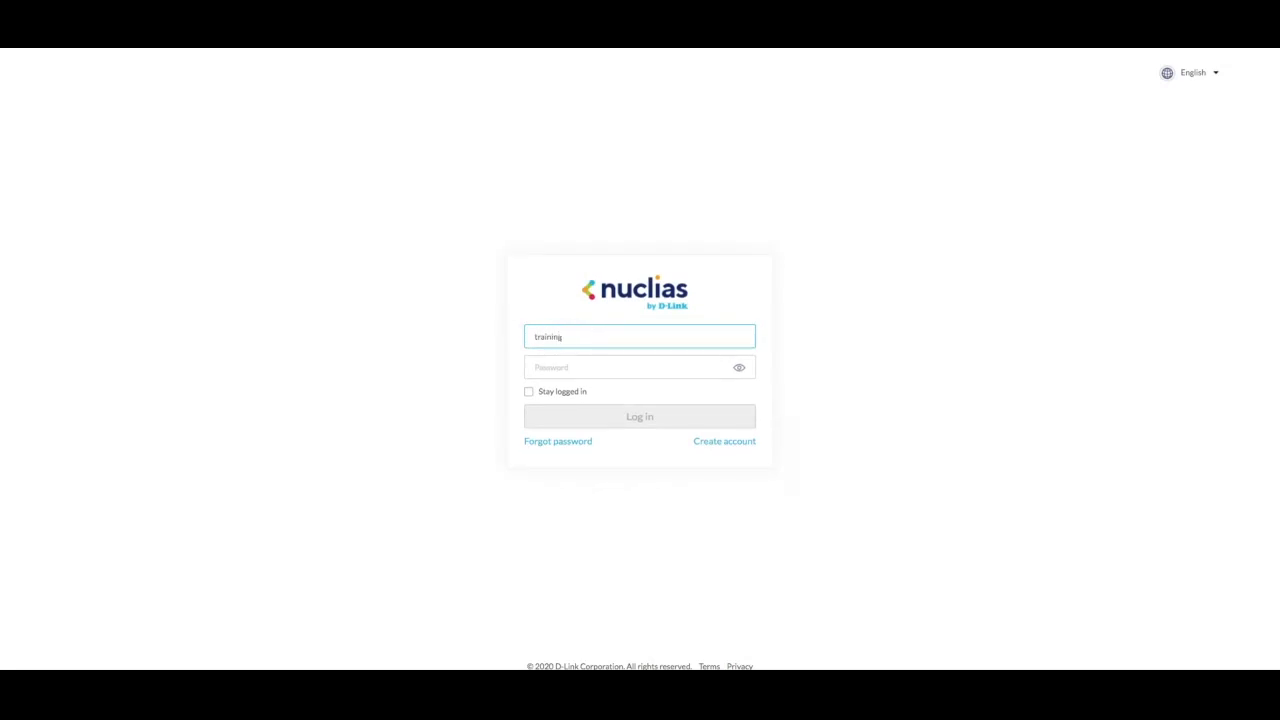
- Log in to Nuclias with the account e-mail address and password
{"action": "key", "text": "Tab"}
{"action": "type", "text": "•••••••••"}
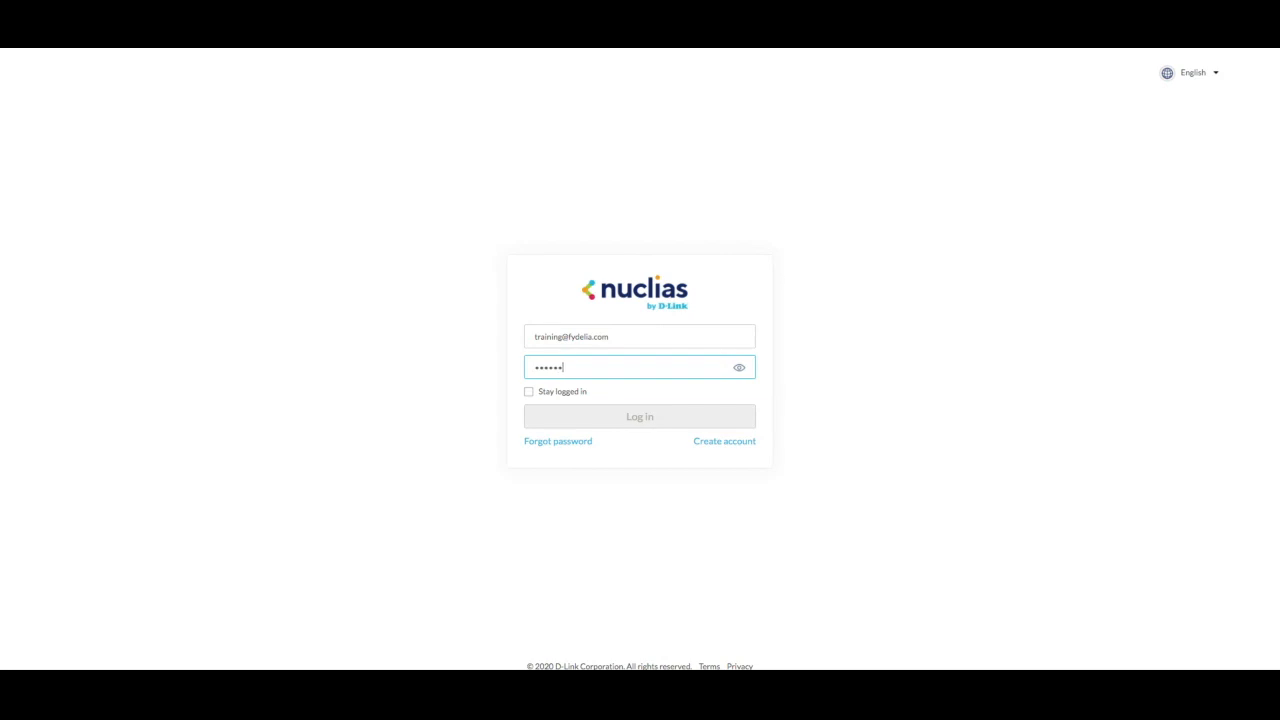
{"action": "left_click", "coordinate": [563, 416]}
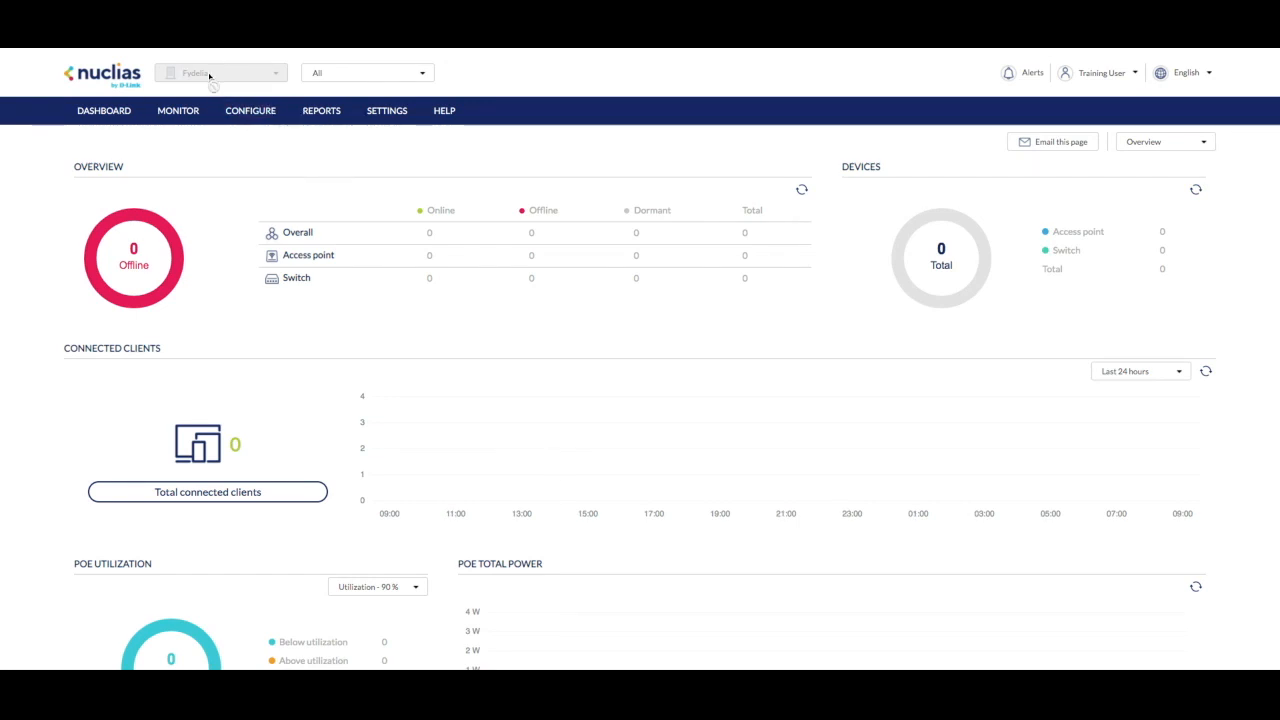
- Create a Site-level access point profile named Fydelia from the access point Profiles list
{"action": "mouse_move", "coordinate": [240, 108]}
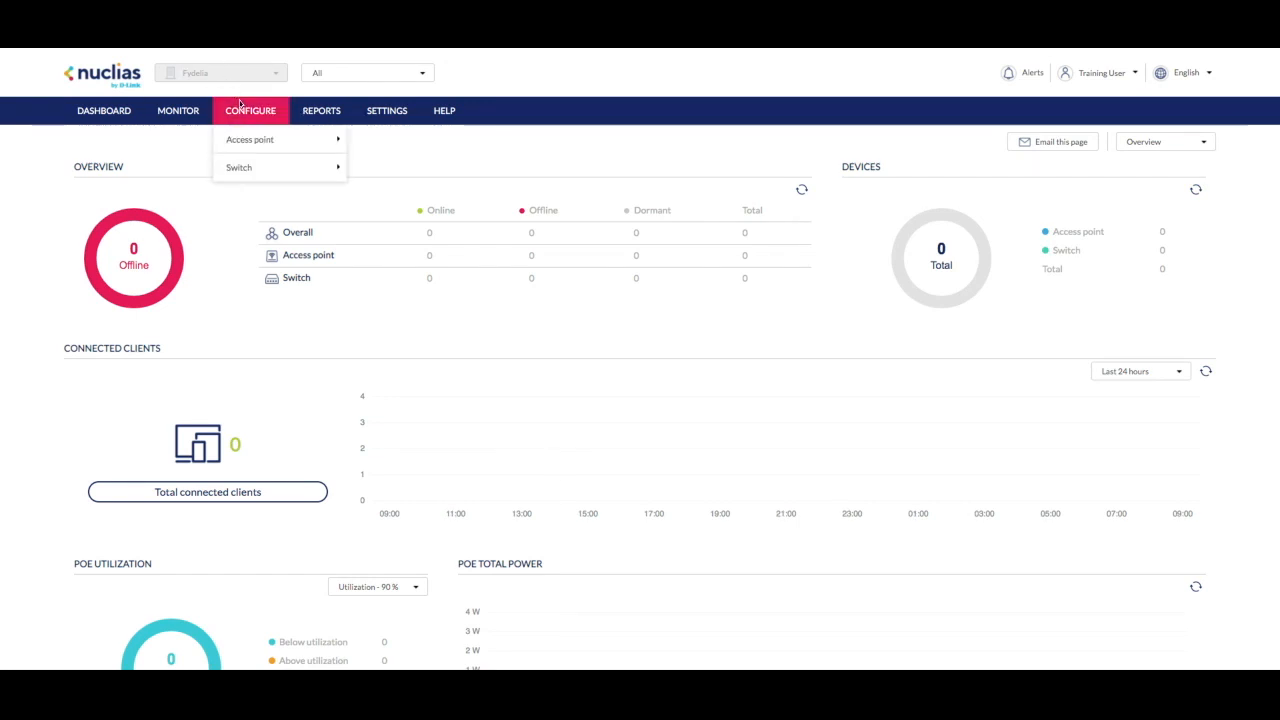
{"action": "mouse_move", "coordinate": [254, 134]}
{"action": "left_click", "coordinate": [390, 145]}
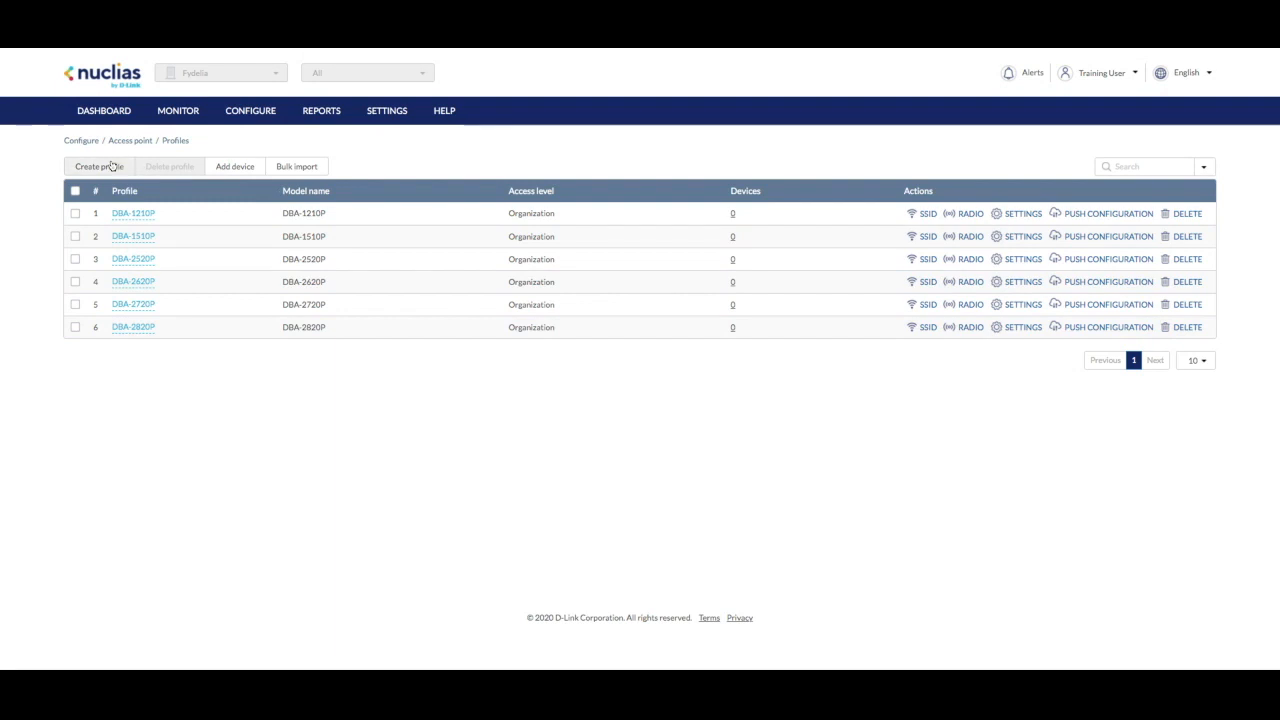
{"action": "left_click", "coordinate": [110, 167]}
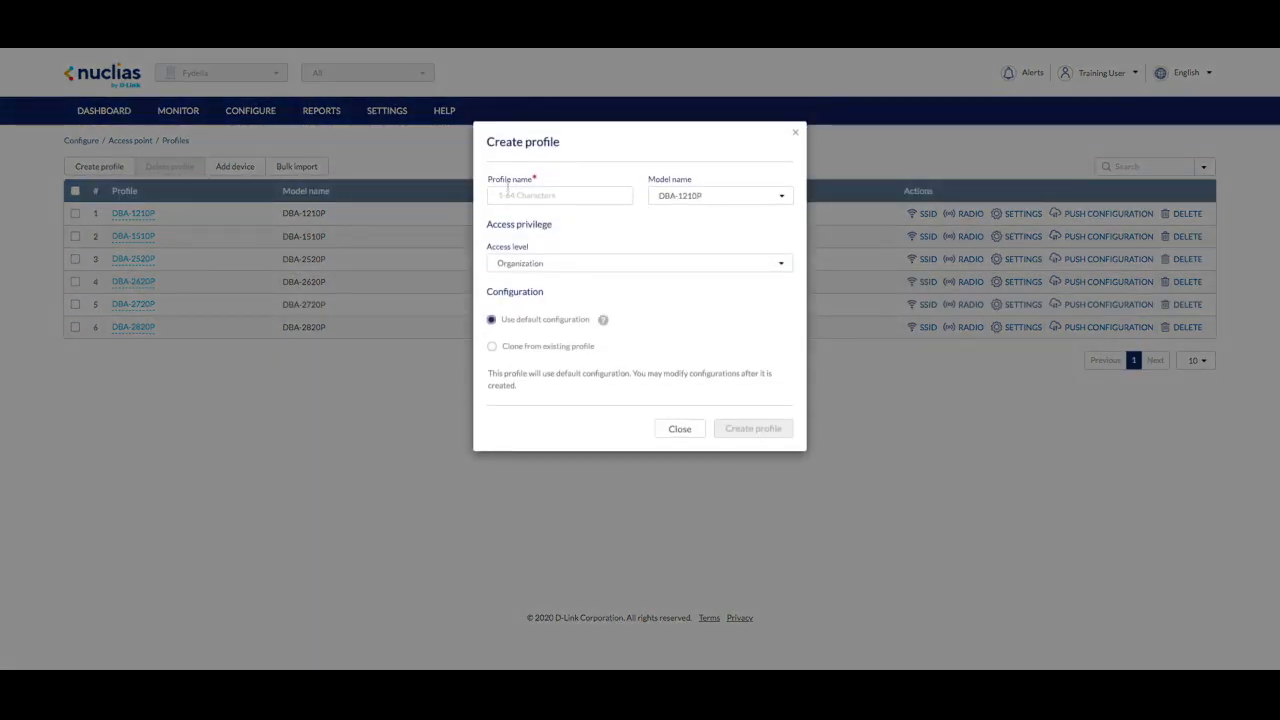
{"action": "type", "text": "Fydelia"}
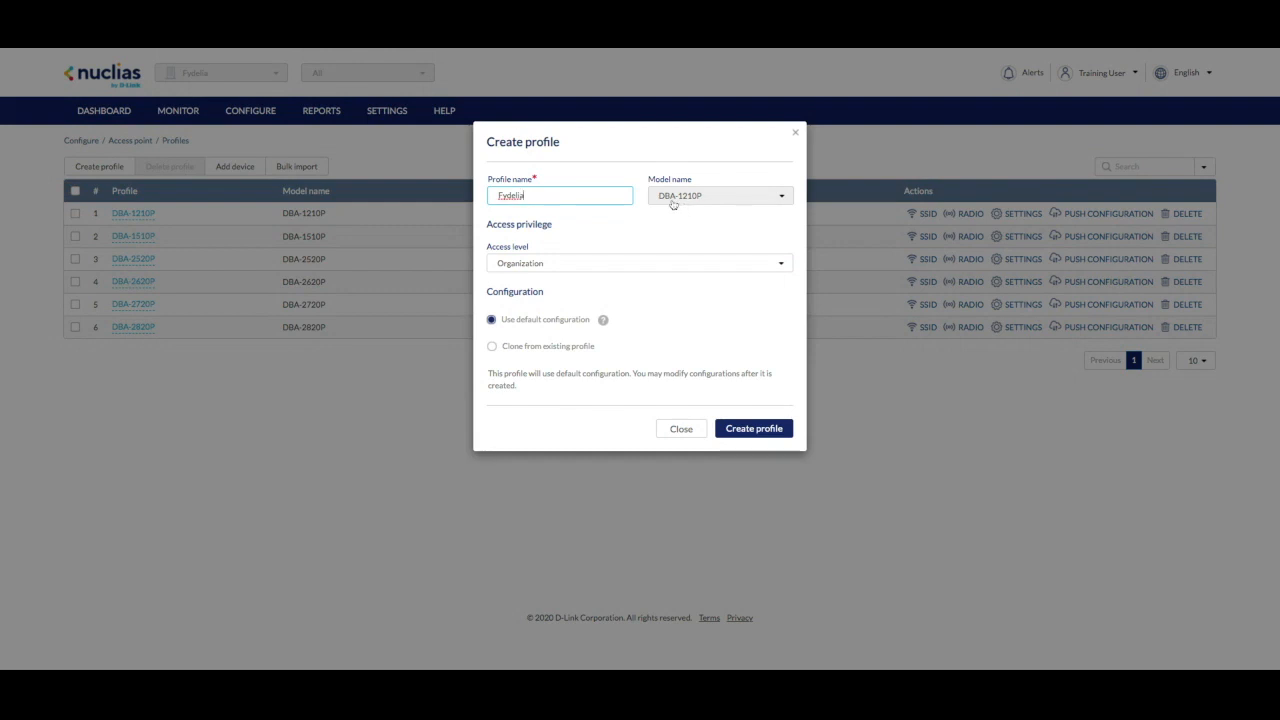
{"action": "left_click", "coordinate": [654, 263]}
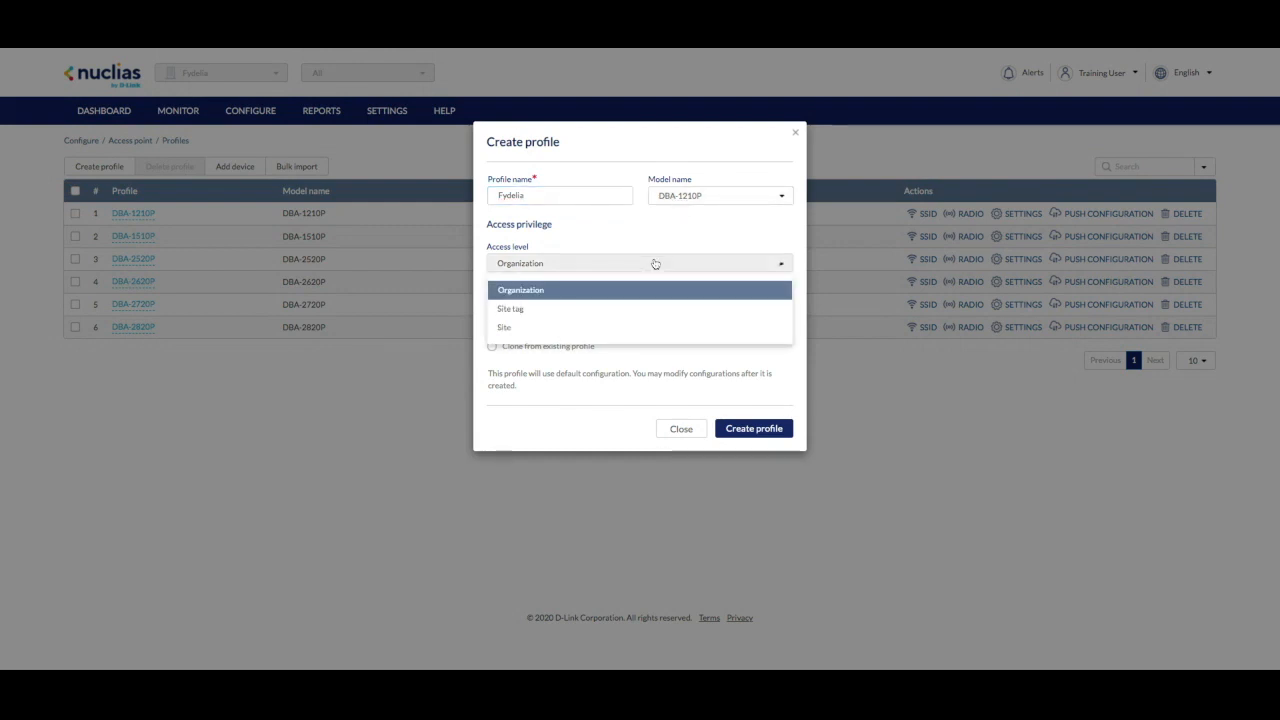
{"action": "left_click", "coordinate": [527, 330]}
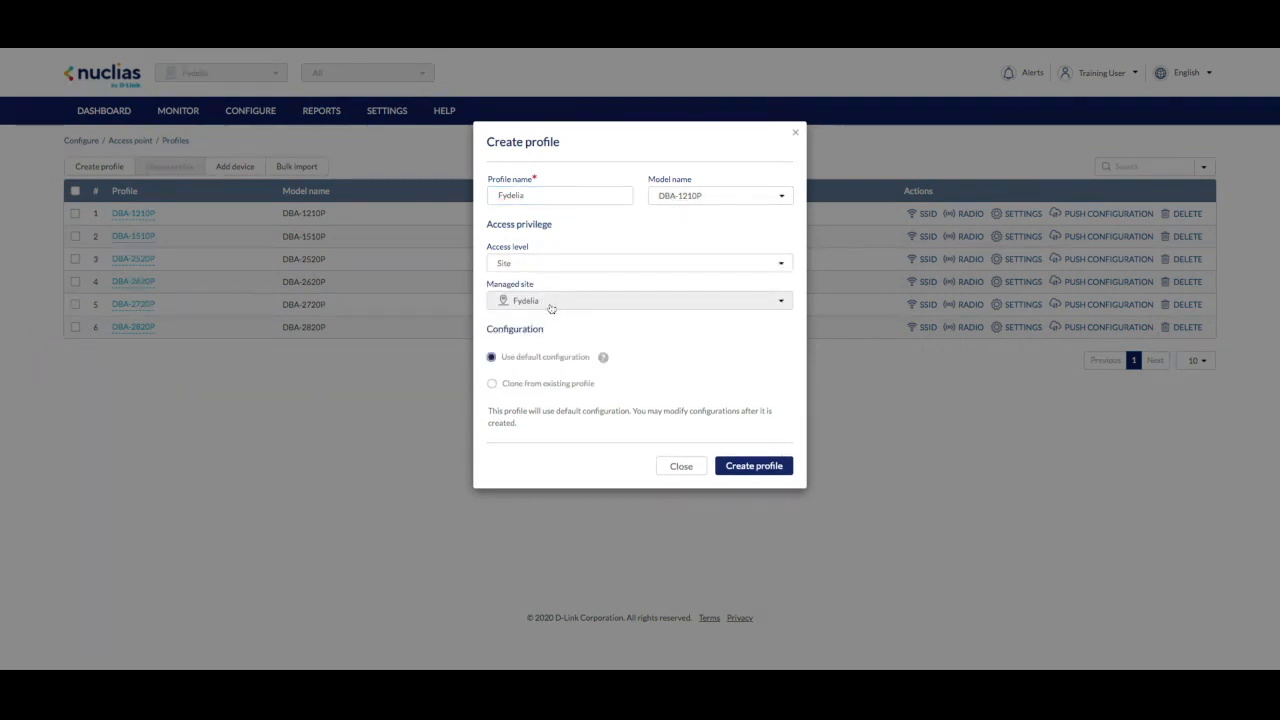
{"action": "left_click", "coordinate": [757, 466]}
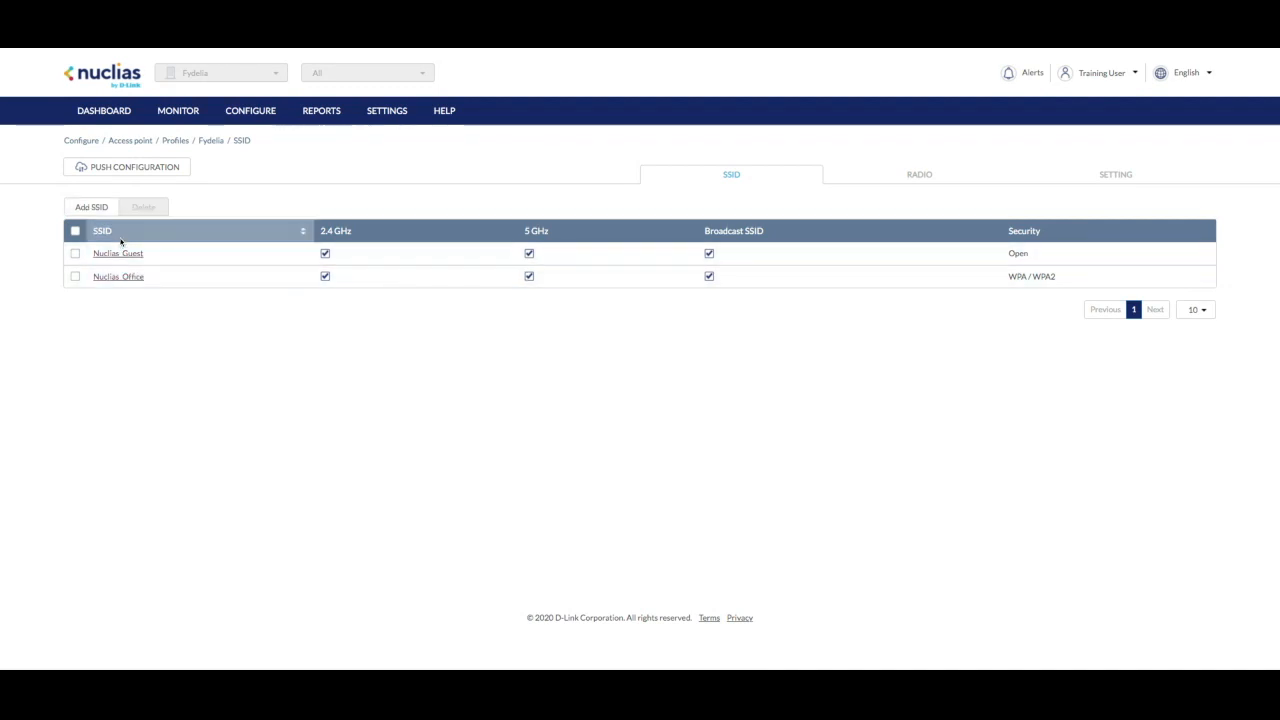
- Add a new SSID named Fydelia Free WiFi to the profile and open its settings
{"action": "left_click", "coordinate": [100, 208]}
{"action": "left_click", "coordinate": [519, 194]}
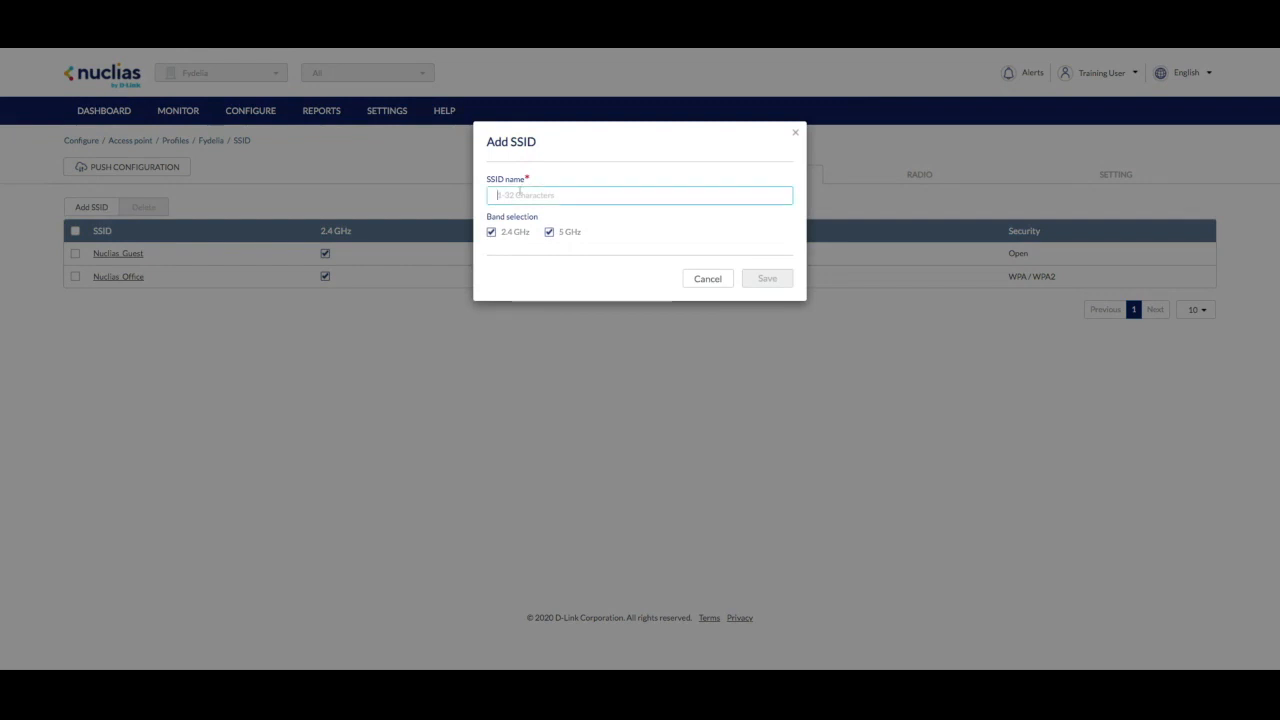
{"action": "type", "text": "Fydelia F"}
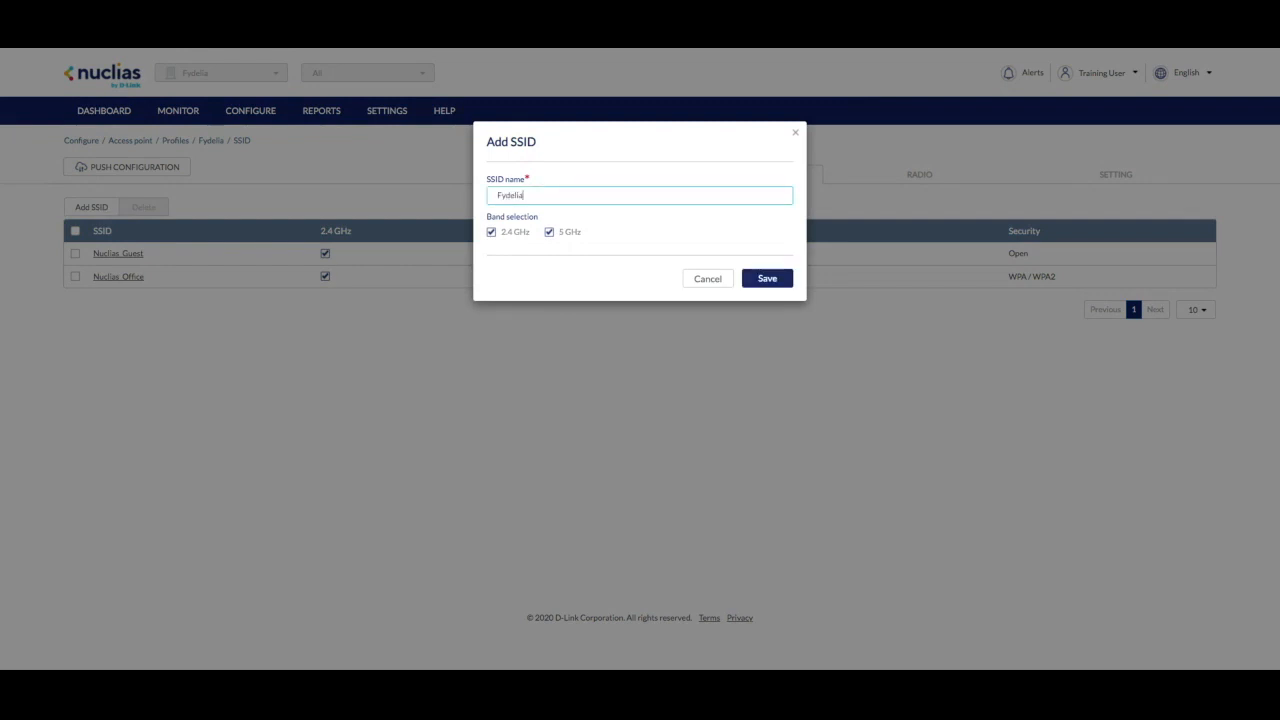
{"action": "type", "text": "ree WiFi"}
{"action": "left_click", "coordinate": [772, 281]}
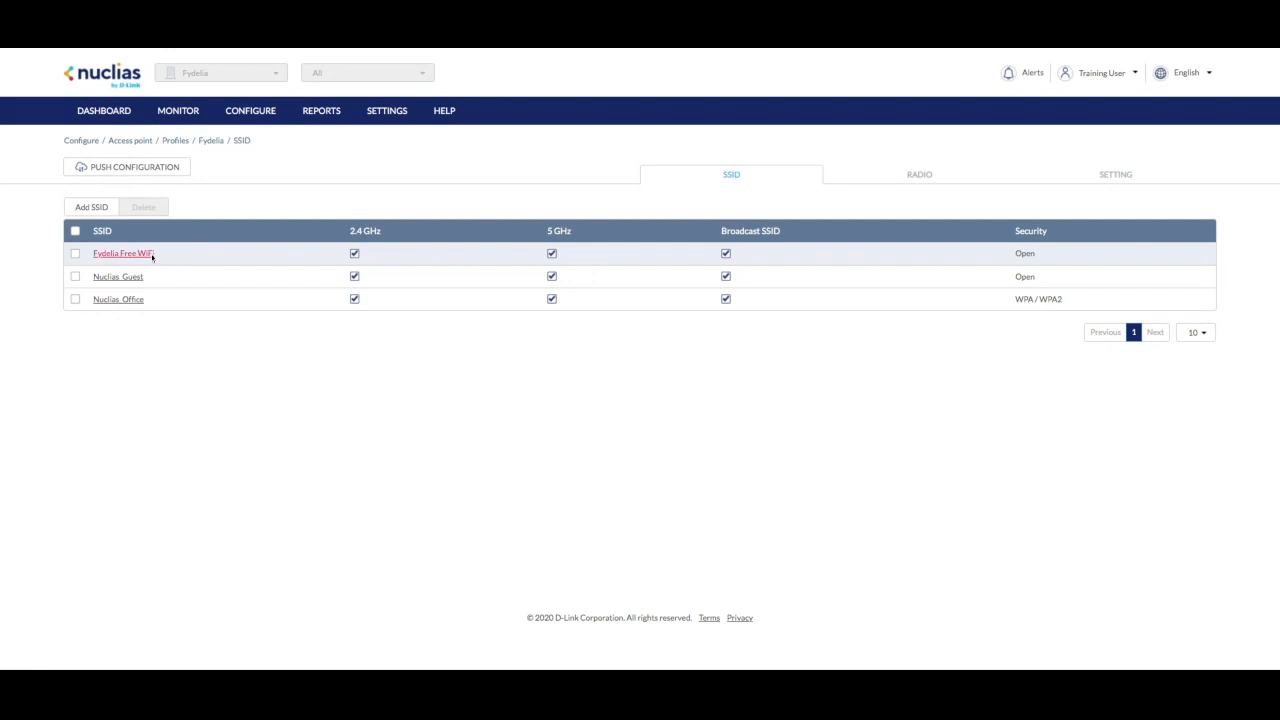
{"action": "left_click", "coordinate": [124, 254]}
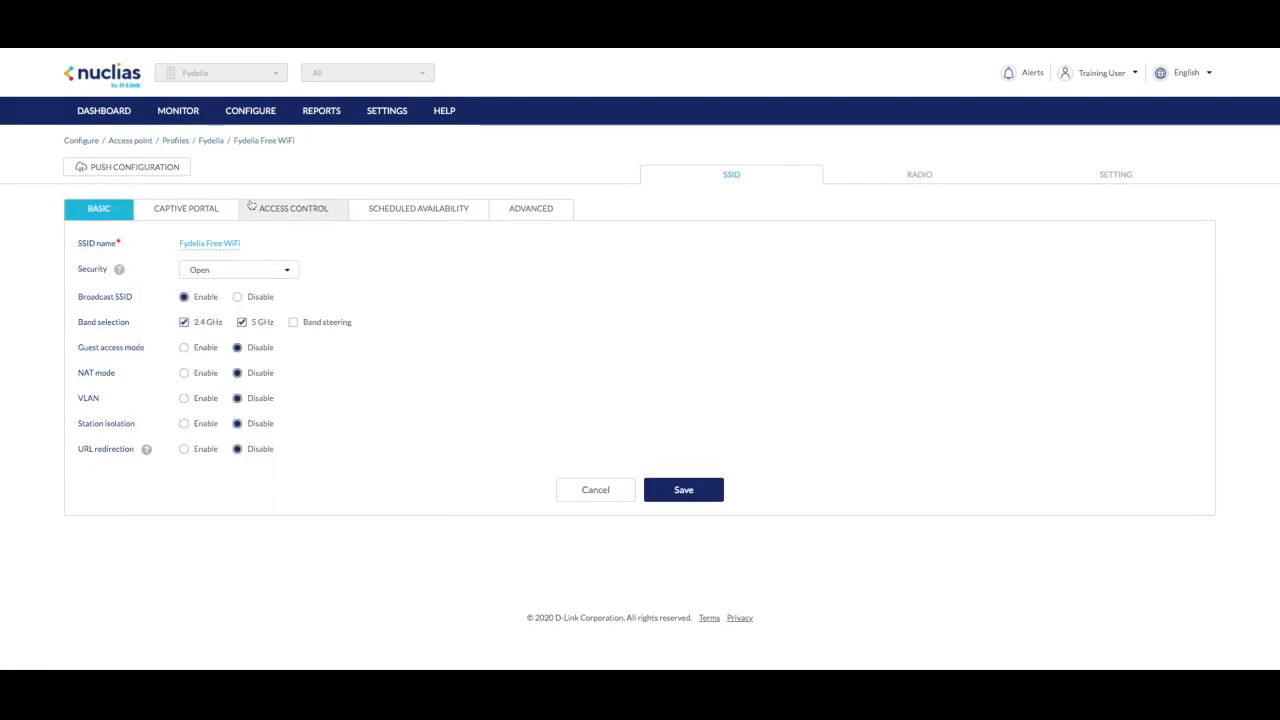
{"action": "left_click", "coordinate": [204, 211]}
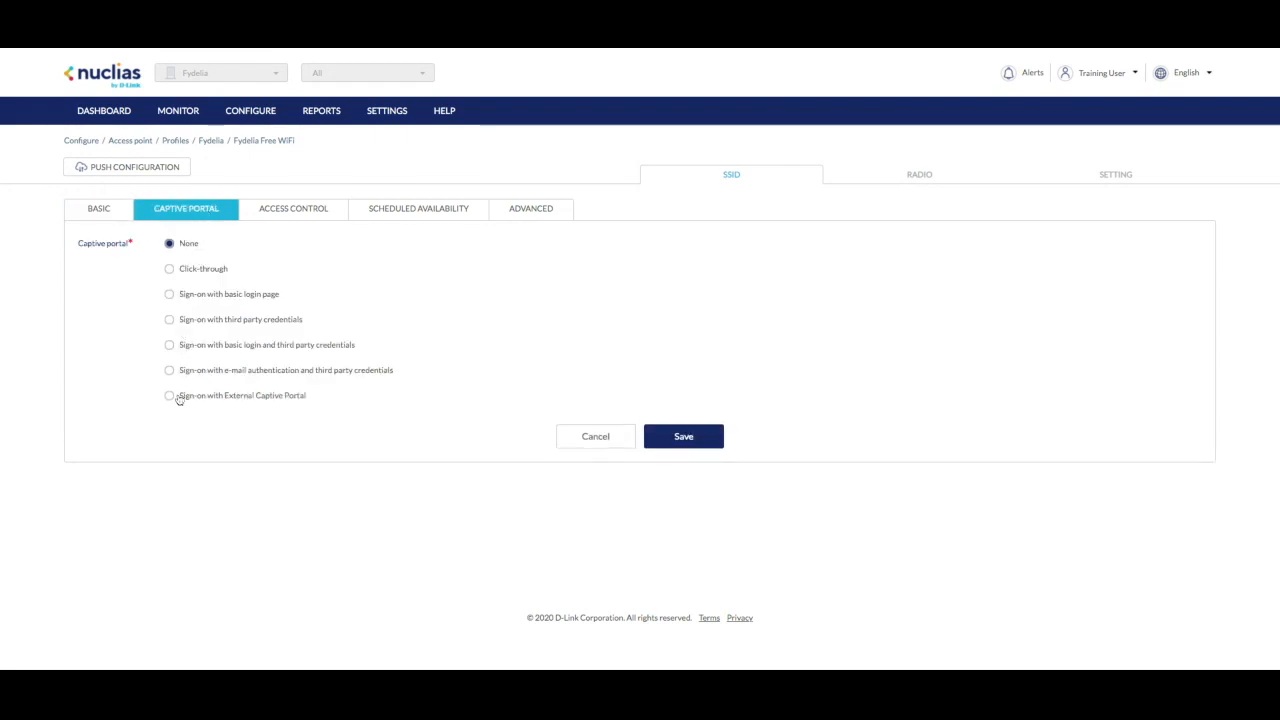
{"action": "left_click", "coordinate": [169, 396]}
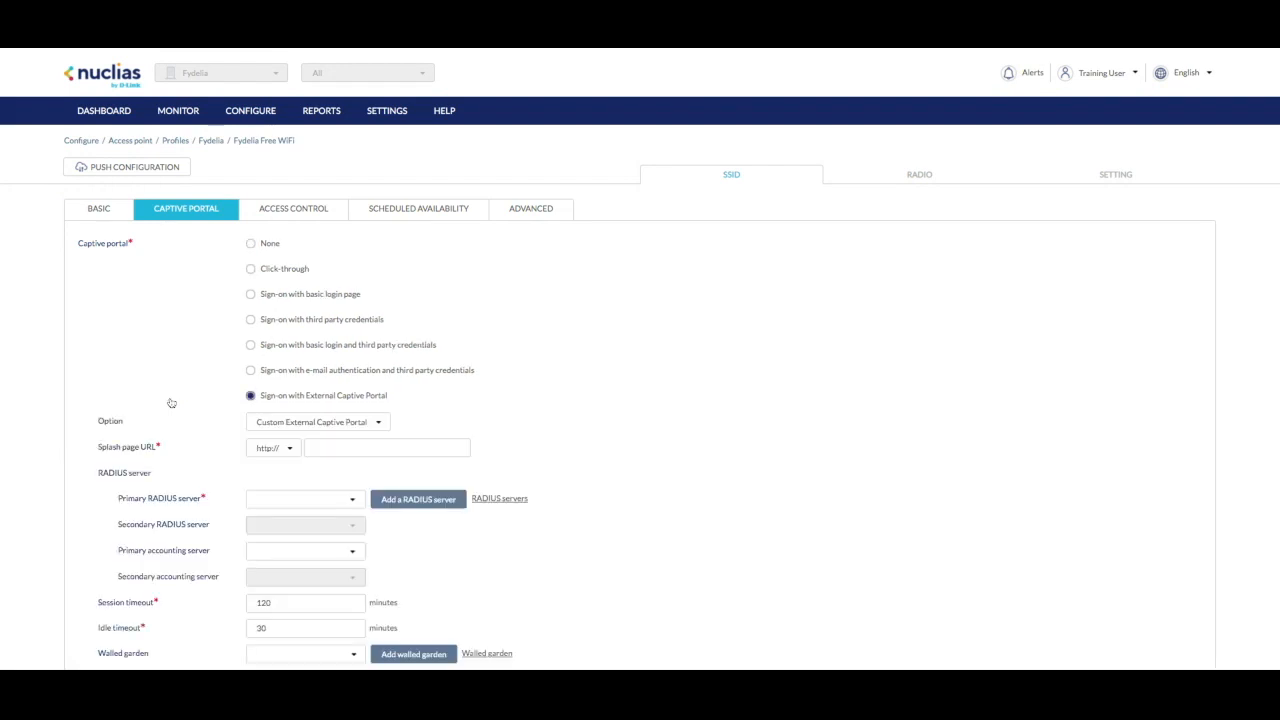
{"action": "left_click", "coordinate": [287, 448]}
{"action": "left_click", "coordinate": [277, 494]}
{"action": "left_click", "coordinate": [327, 448]}
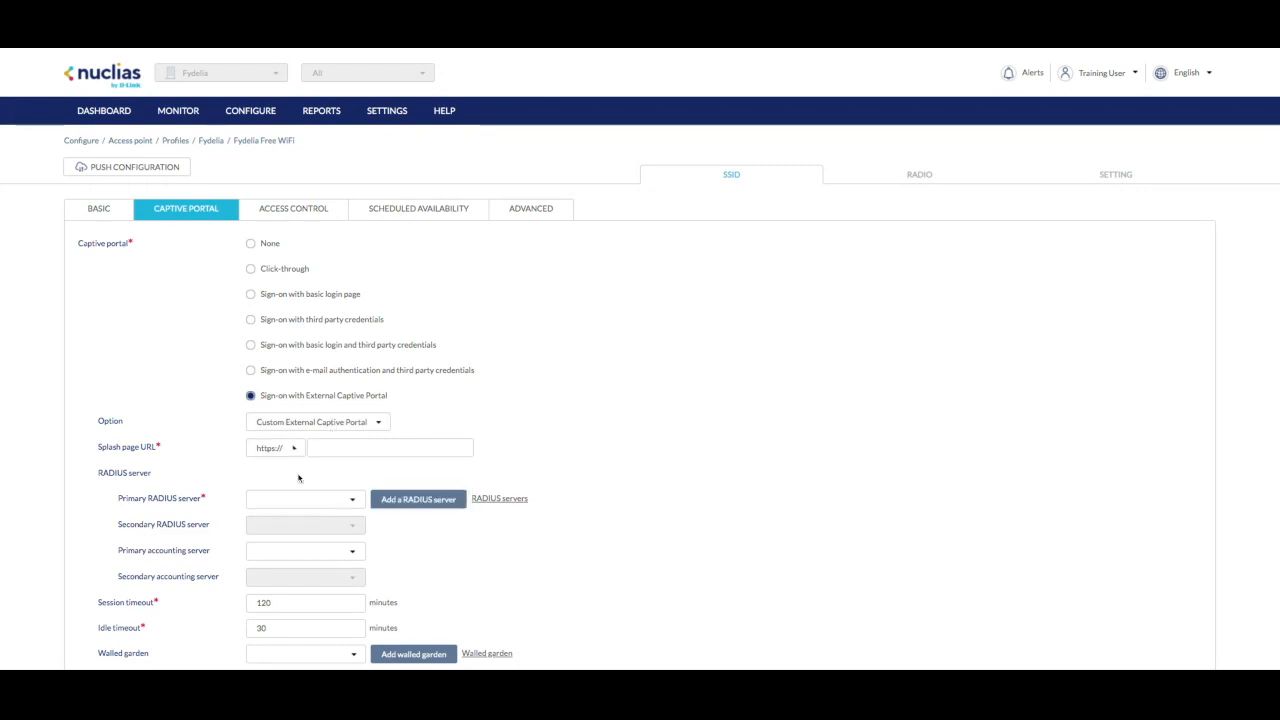
{"action": "key", "text": "ctrl+v"}
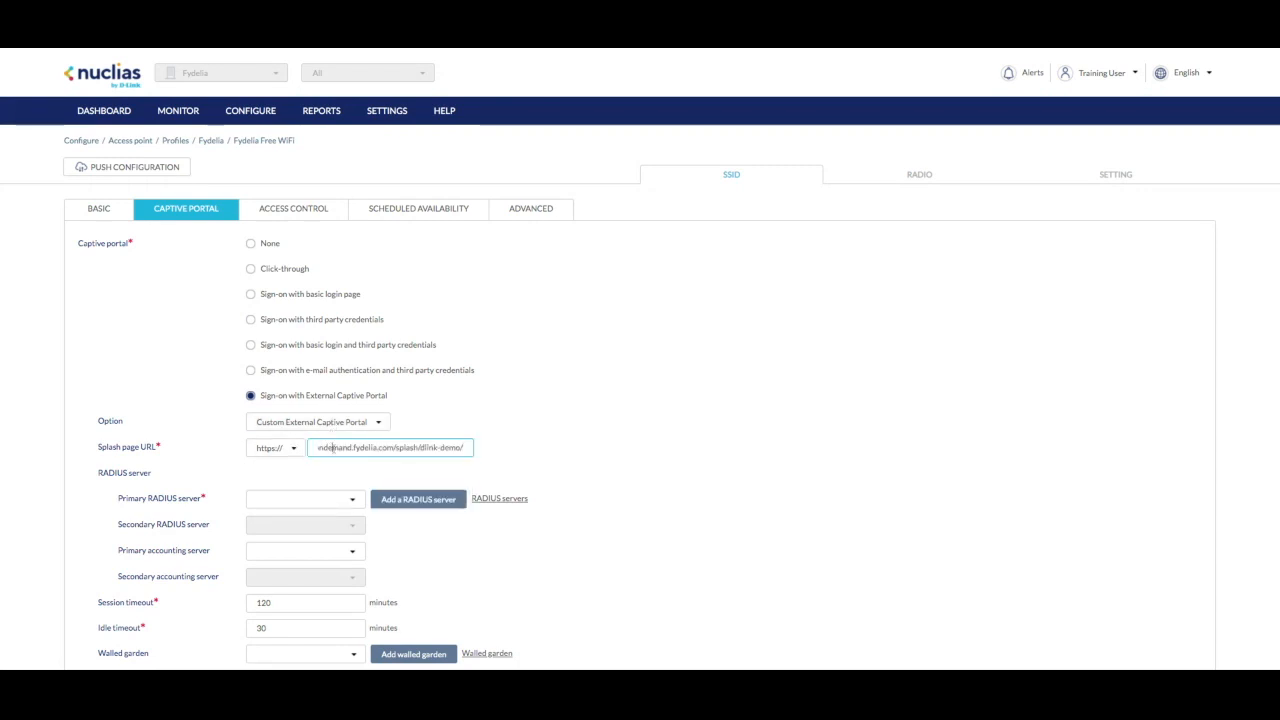
{"action": "key", "text": "Home"}
{"action": "key", "text": "shift+Right"}
{"action": "key", "text": "shift+Right"}
{"action": "key", "text": "shift+Right"}
{"action": "key", "text": "shift+Right"}
{"action": "key", "text": "shift+Right"}
{"action": "key", "text": "shift+Right"}
{"action": "key", "text": "shift+Right"}
{"action": "key", "text": "BackSpace"}
- Add a Site-level RADIUS server 'Fydelia RADIUS UK' at 51.83.89.26, port 1812, with its shared secret
{"action": "left_click", "coordinate": [418, 499]}
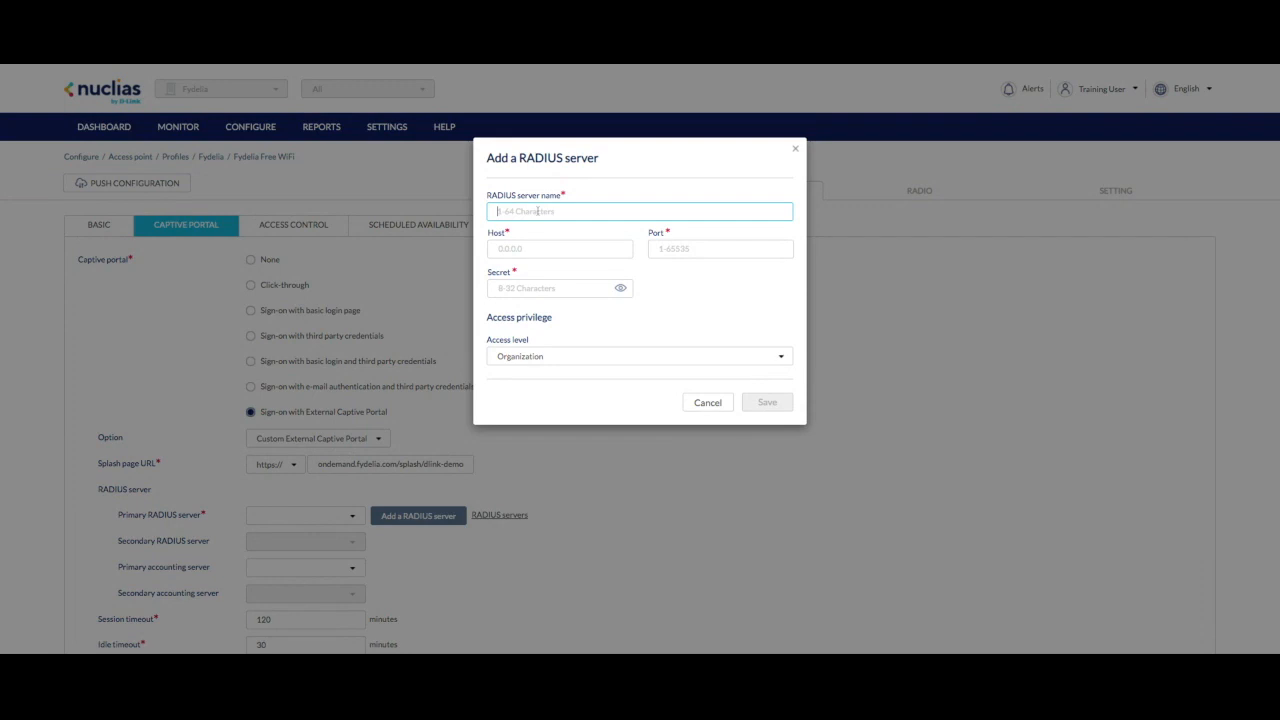
{"action": "type", "text": "Fydelia RADIUS UK"}
{"action": "left_click", "coordinate": [512, 246]}
{"action": "type", "text": "51"}
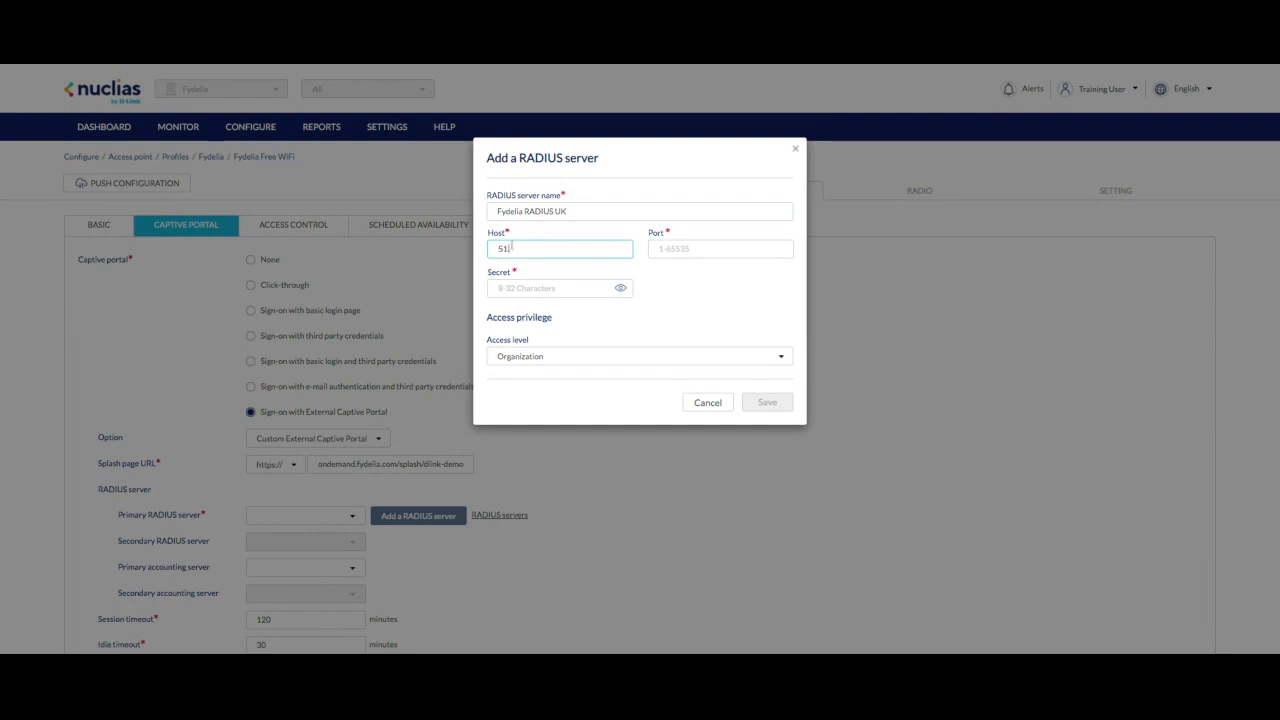
{"action": "type", "text": ".83.89.26"}
{"action": "key", "text": "Tab"}
{"action": "type", "text": "1812"}
{"action": "key", "text": "Tab"}
{"action": "type", "text": "********"}
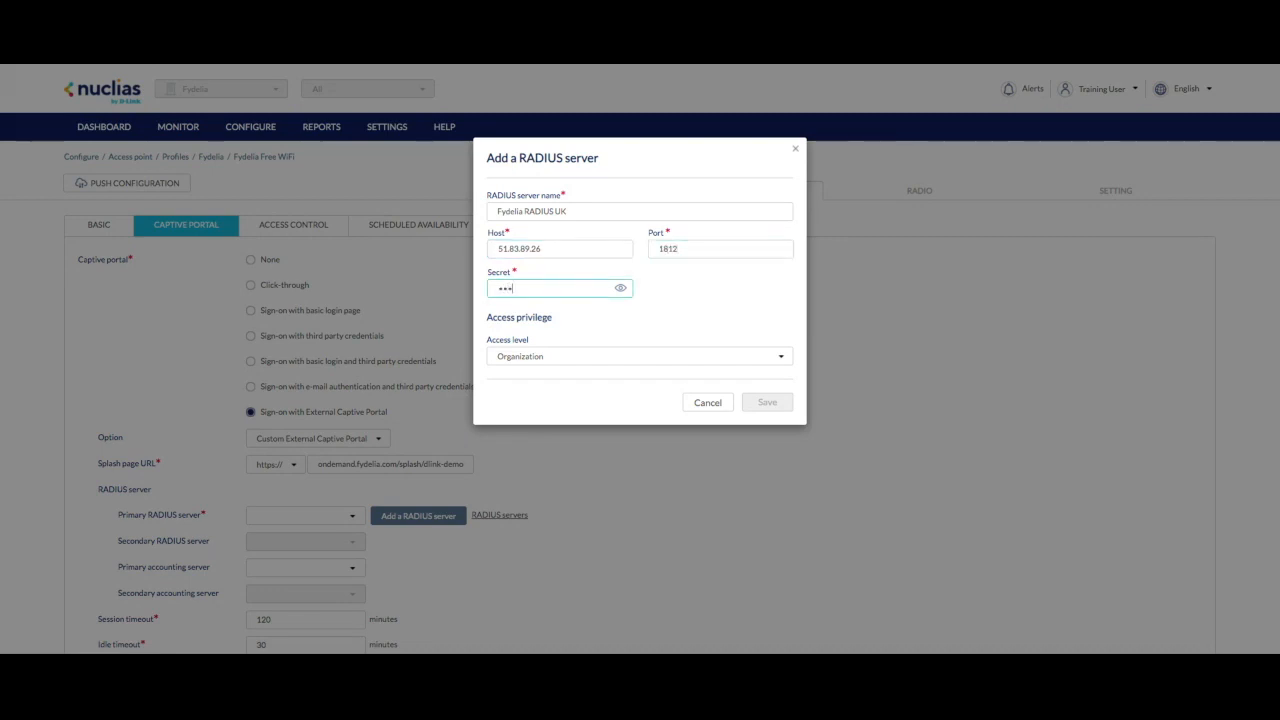
{"action": "type", "text": "****"}
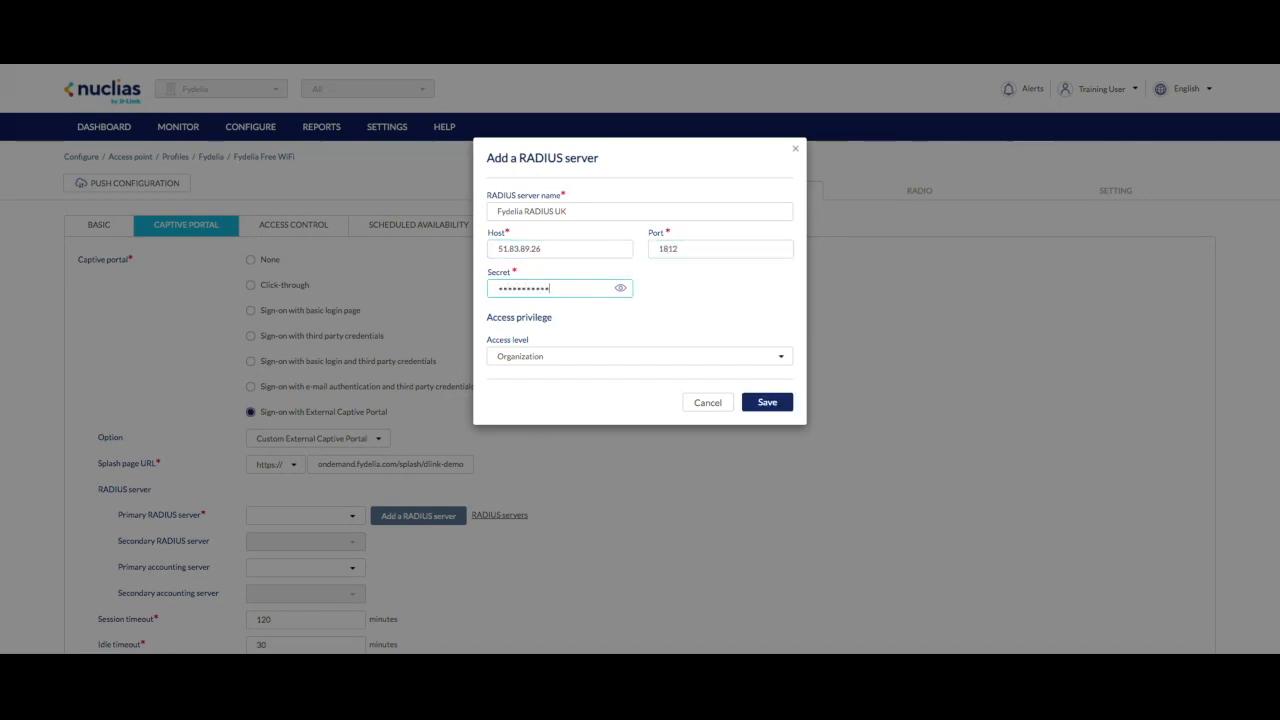
{"action": "left_click", "coordinate": [545, 358]}
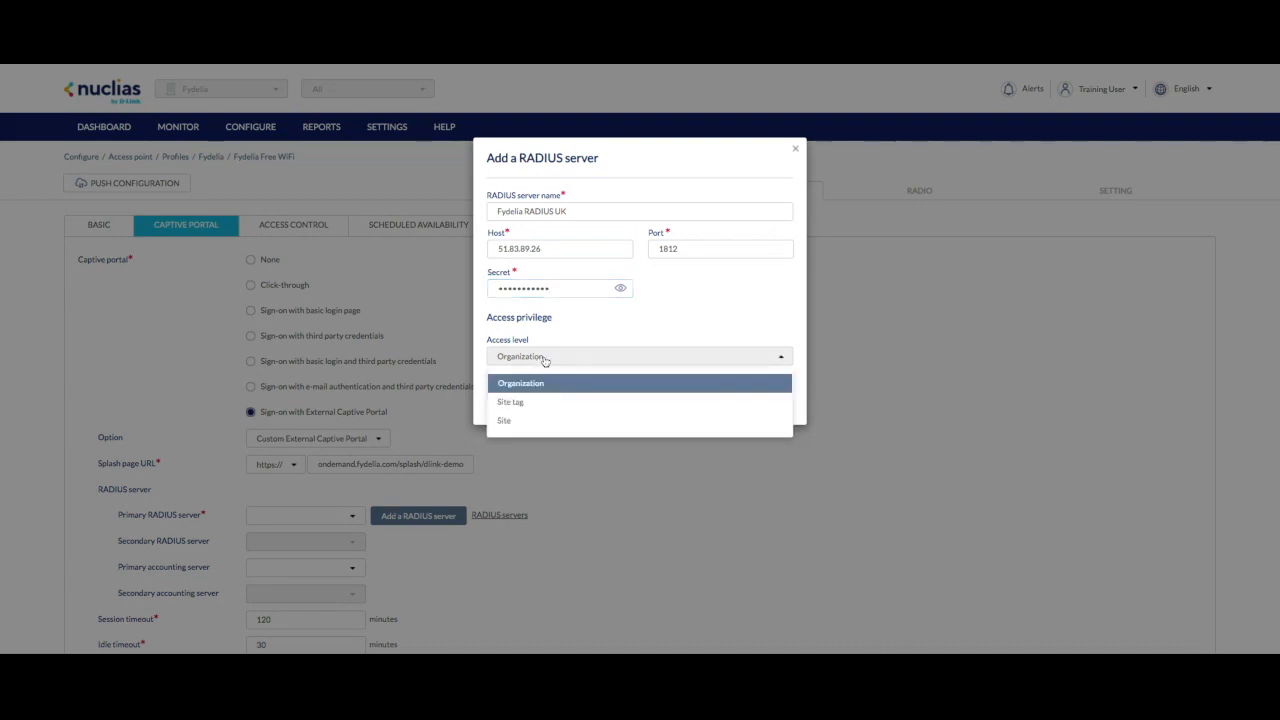
{"action": "left_click", "coordinate": [513, 426]}
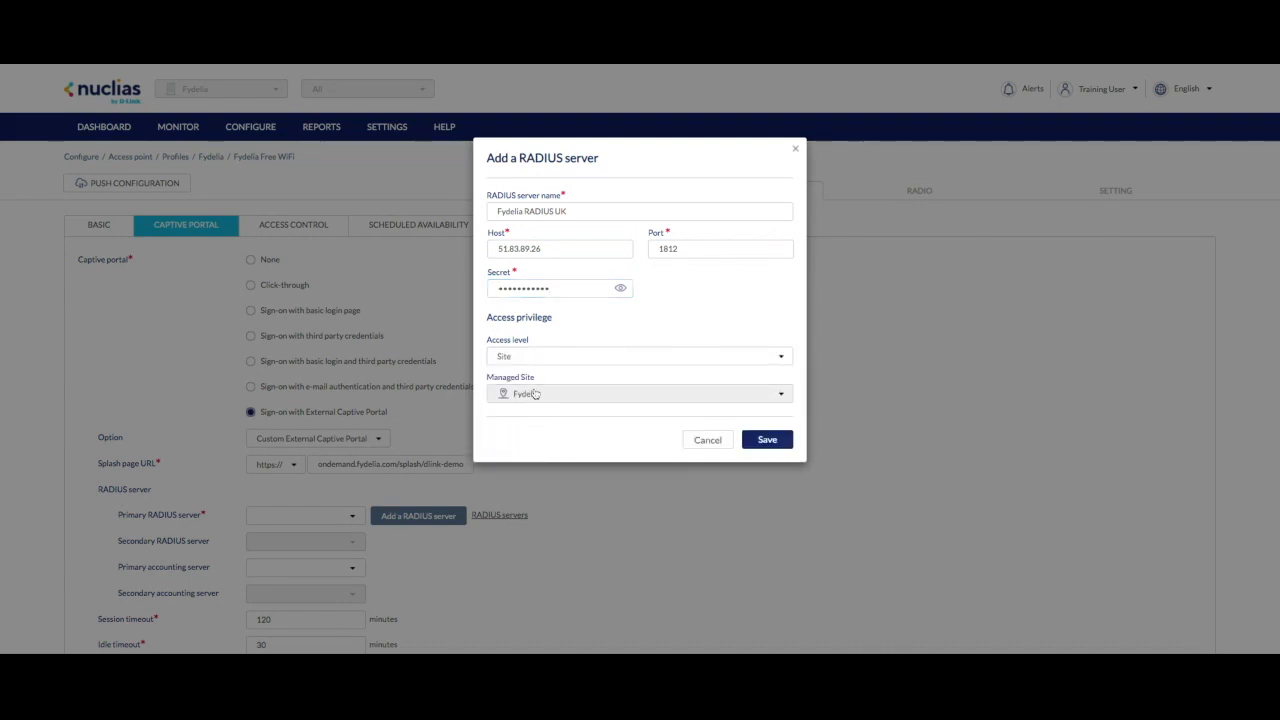
{"action": "left_click", "coordinate": [776, 438]}
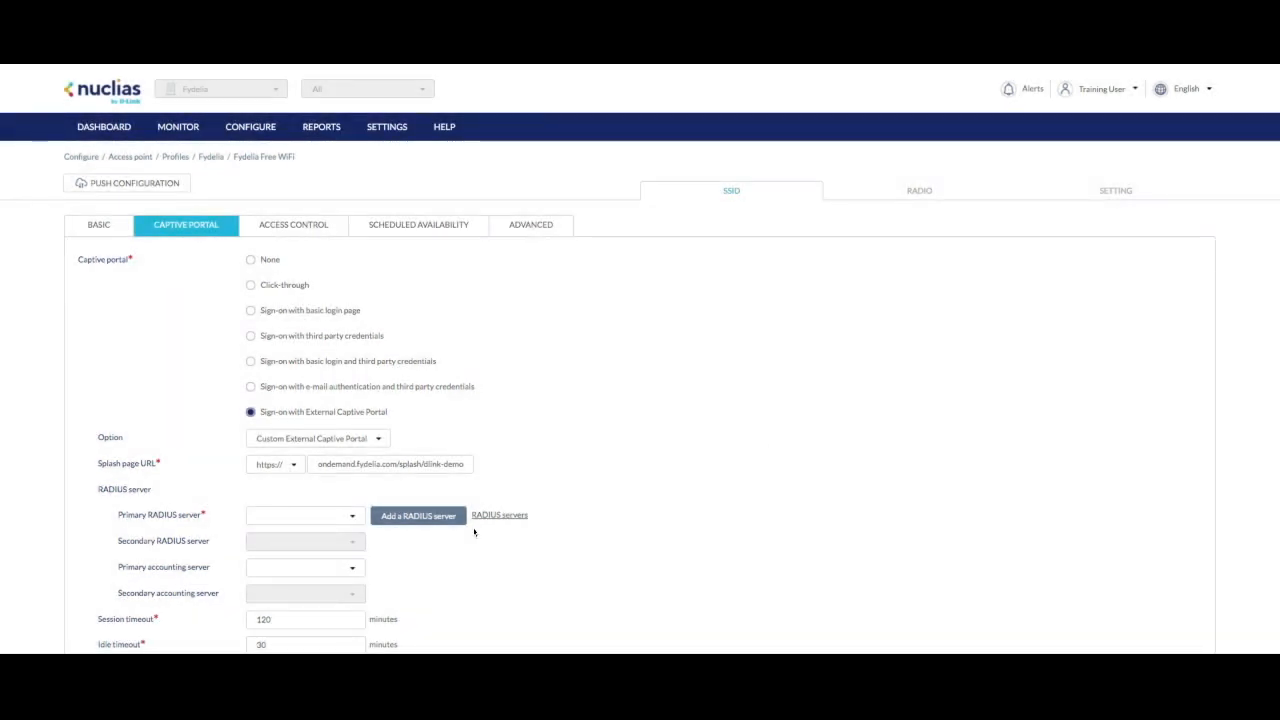
- Select 51.83.89.26:1812 as the SSID's primary RADIUS server
{"action": "left_click", "coordinate": [356, 518]}
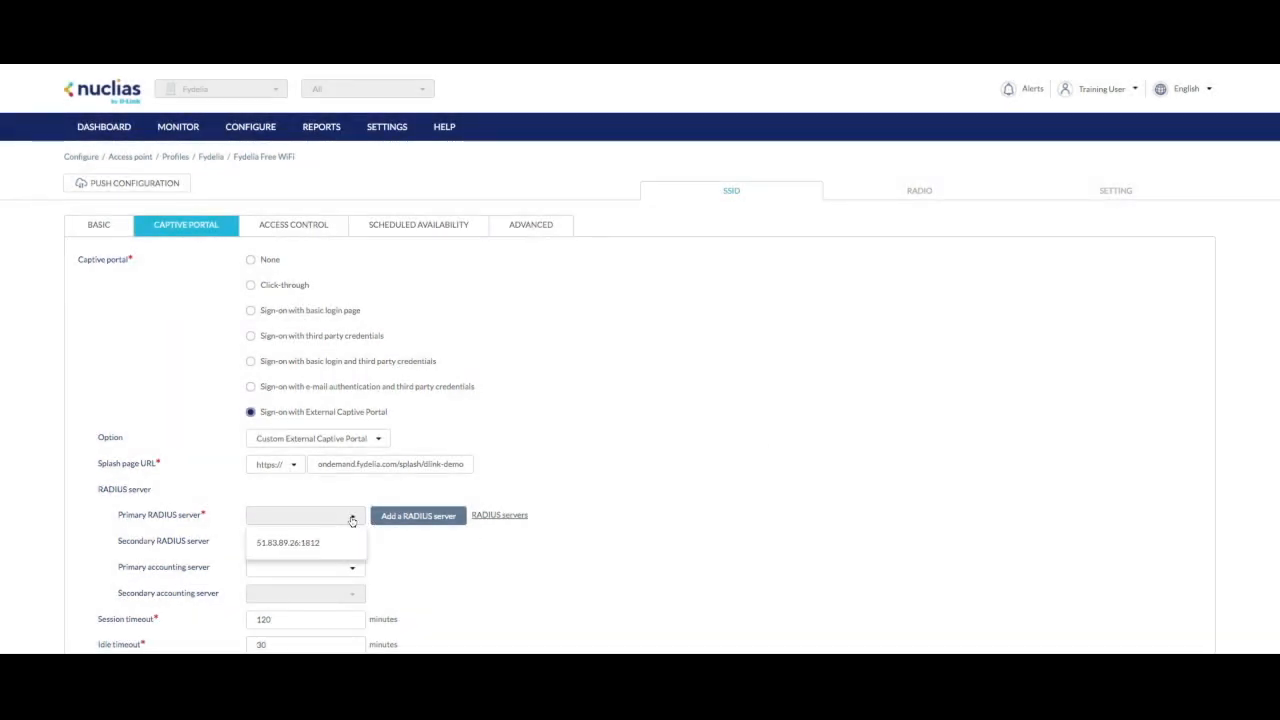
{"action": "left_click", "coordinate": [296, 543]}
{"action": "scroll", "coordinate": [285, 549], "scroll_direction": "down", "scroll_amount": 3}
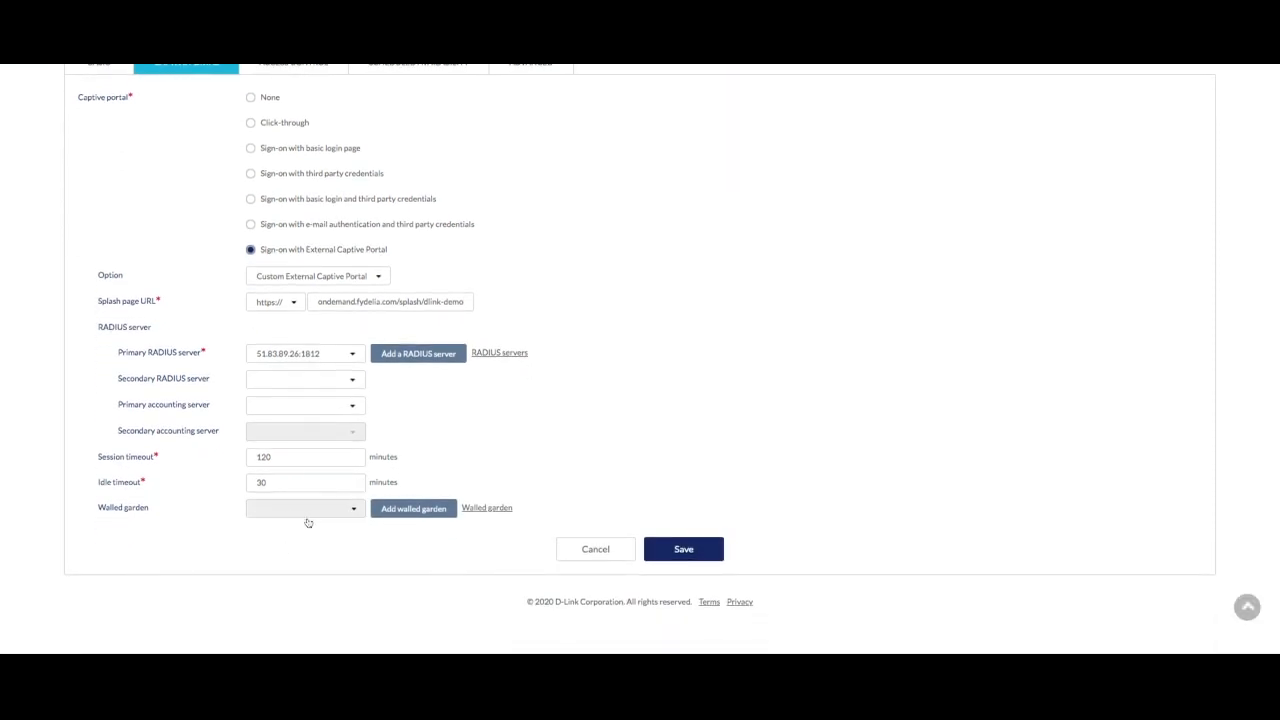
- Create a walled garden named Fydelia Walled Garden allowing ondemand.fydelia.com
{"action": "left_click", "coordinate": [395, 513]}
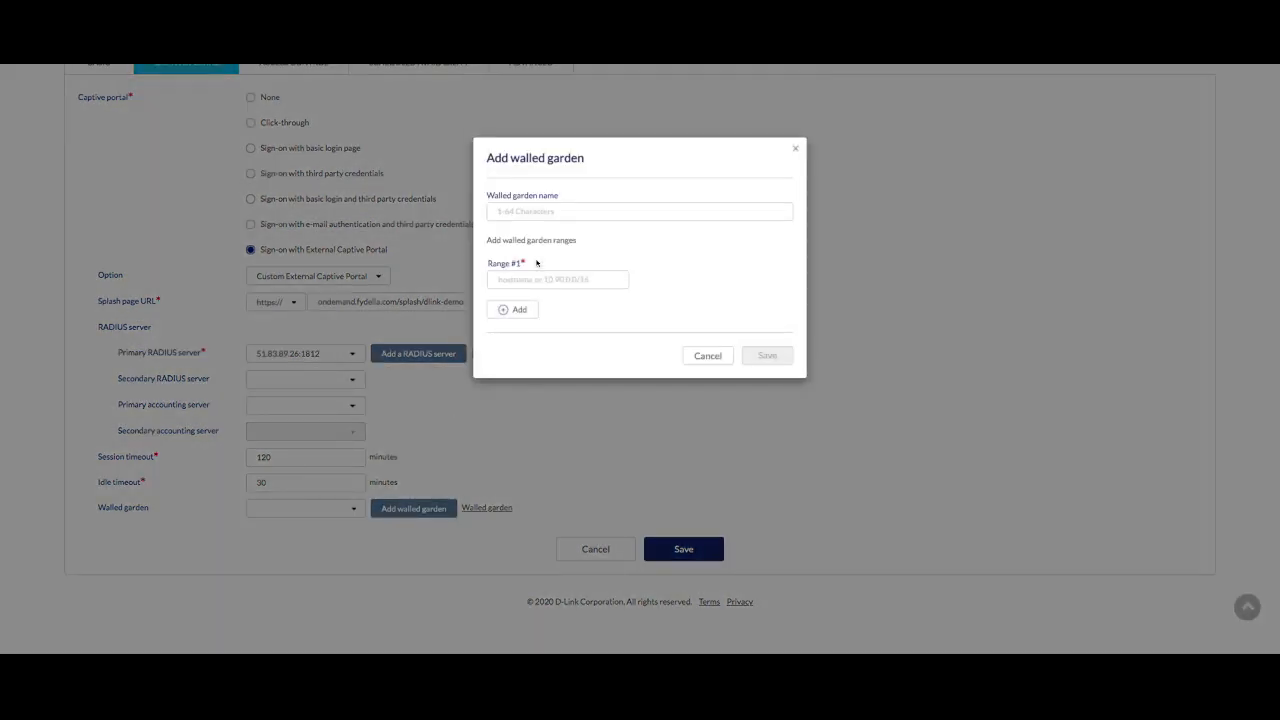
{"action": "left_click", "coordinate": [517, 212]}
{"action": "type", "text": "F"}
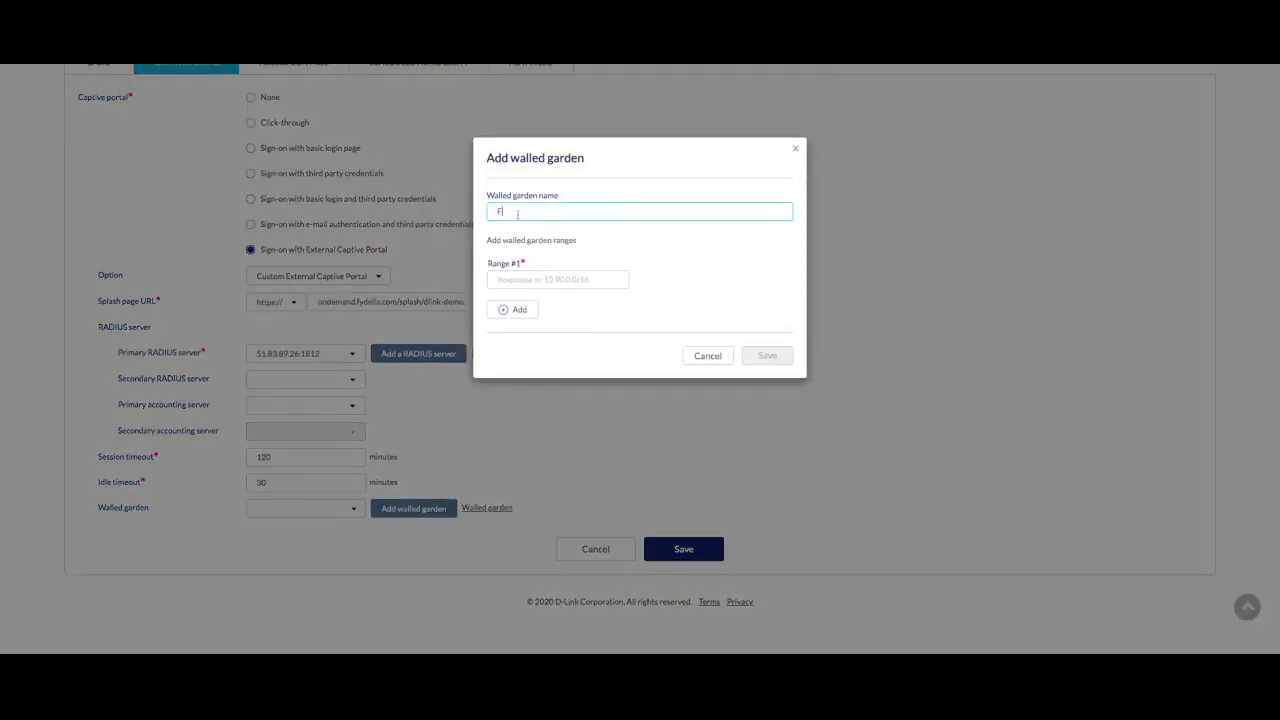
{"action": "type", "text": "ydelia Walled Garden"}
{"action": "key", "text": "Tab"}
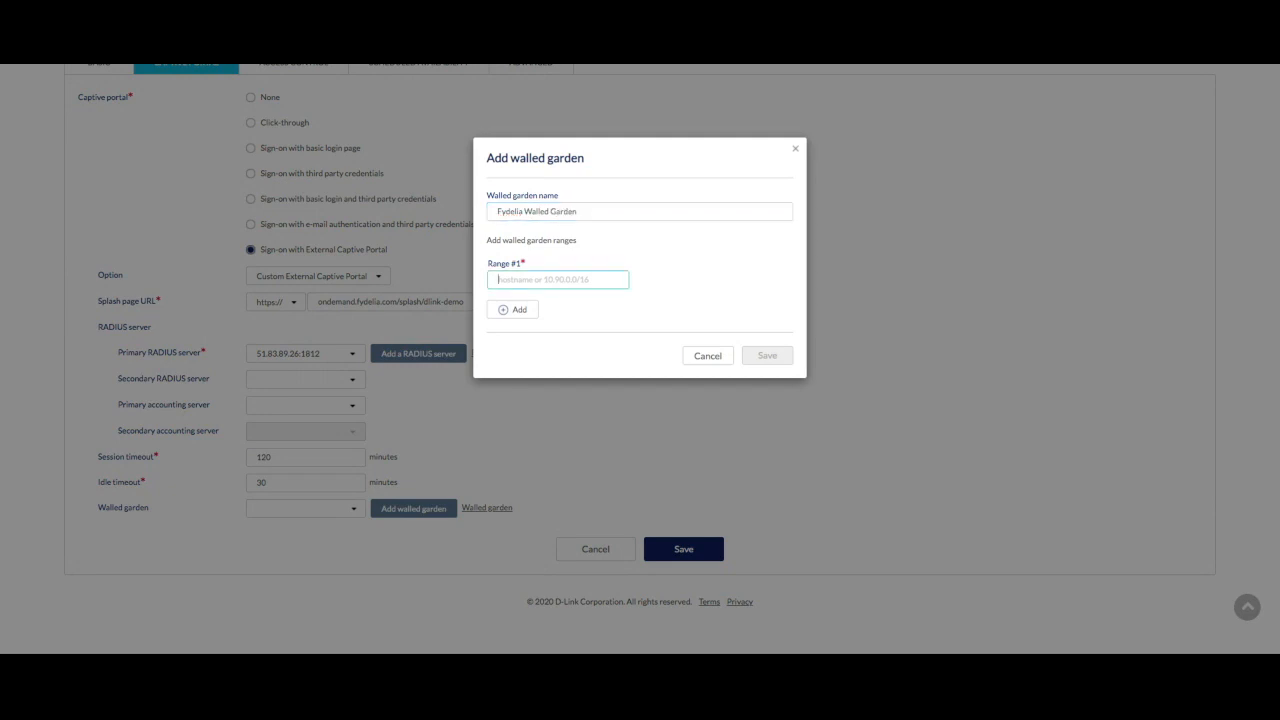
{"action": "type", "text": "ondemand"}
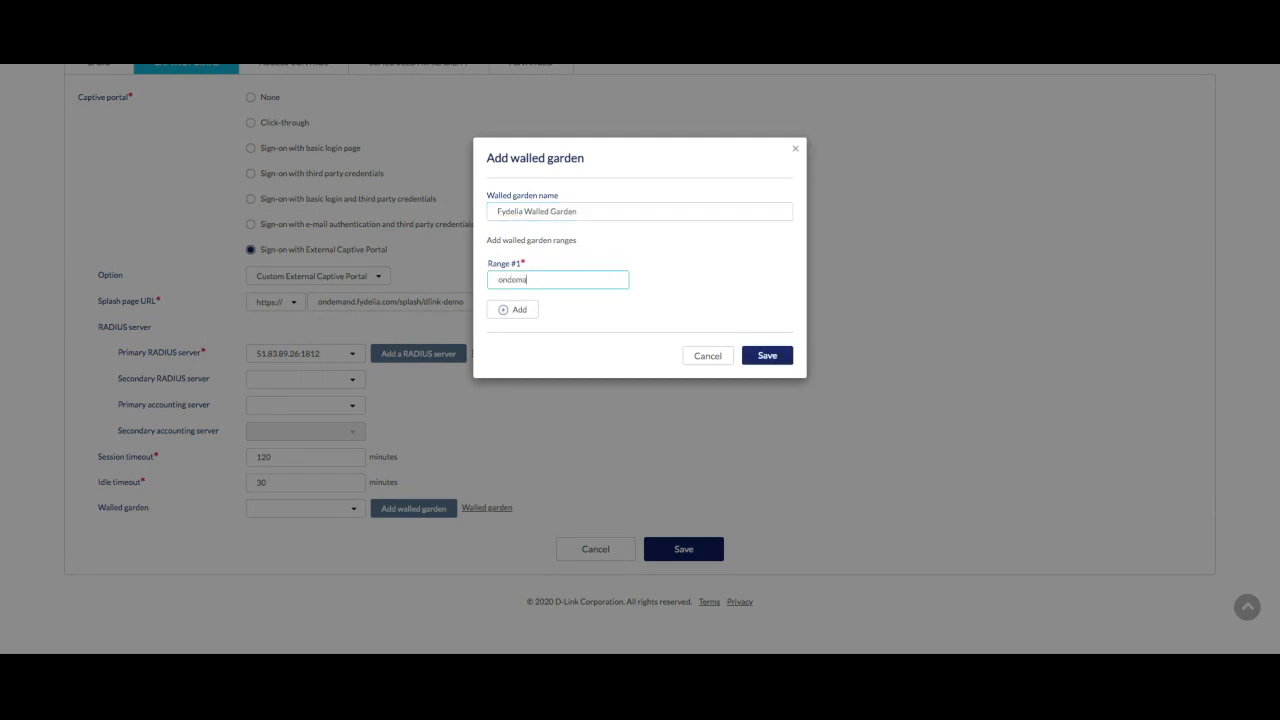
{"action": "type", "text": ".fydelia.com"}
{"action": "left_click", "coordinate": [770, 357]}
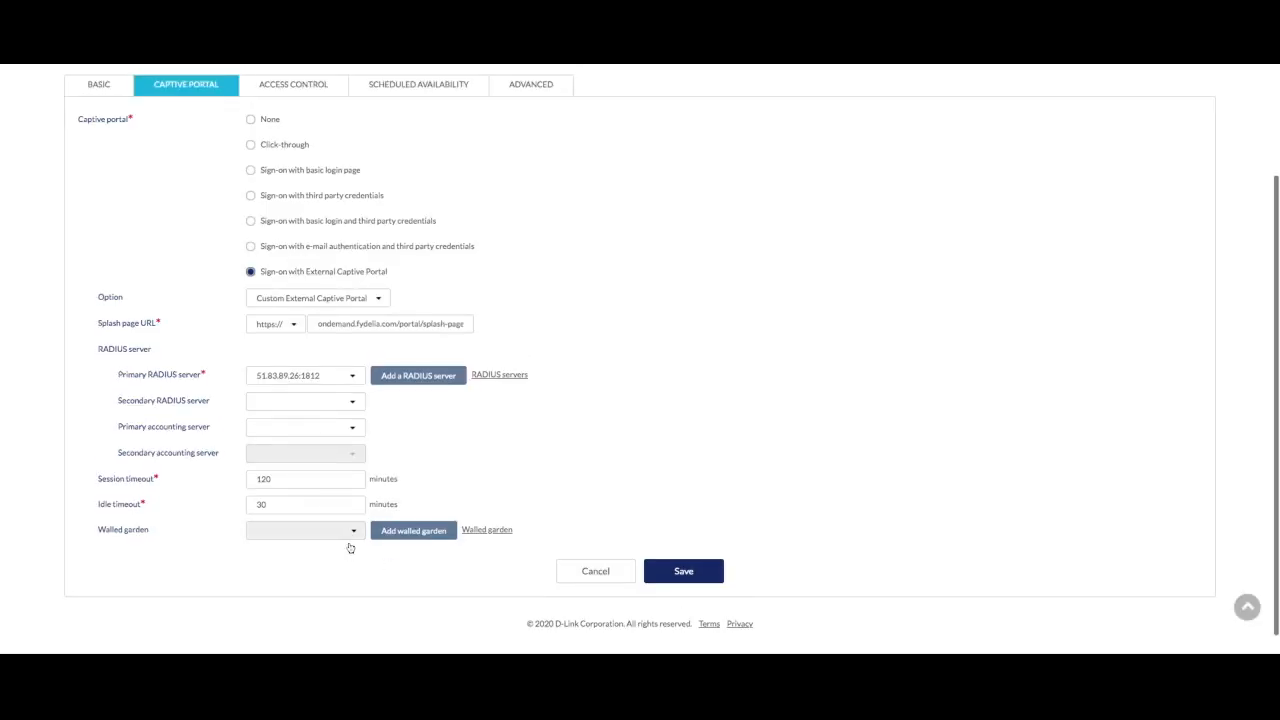
- Attach Fydelia Walled Garden to the SSID and save the captive portal settings
{"action": "left_click", "coordinate": [354, 531]}
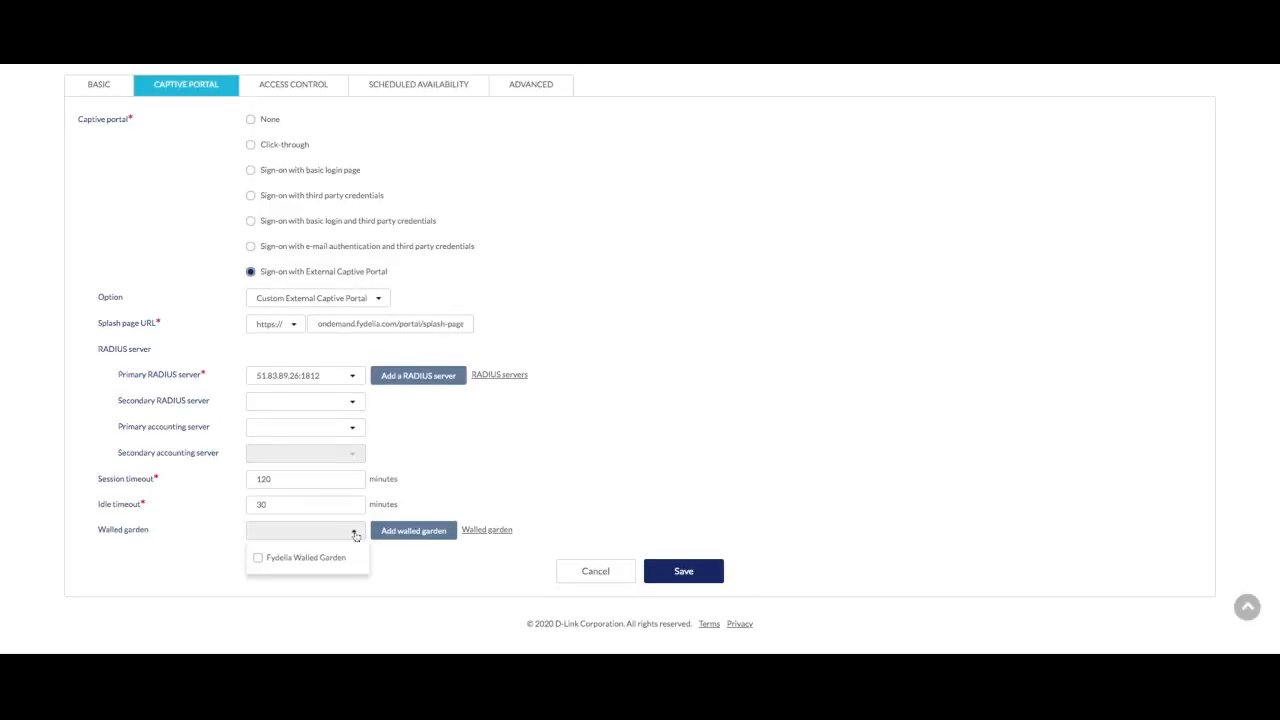
{"action": "left_click", "coordinate": [258, 560]}
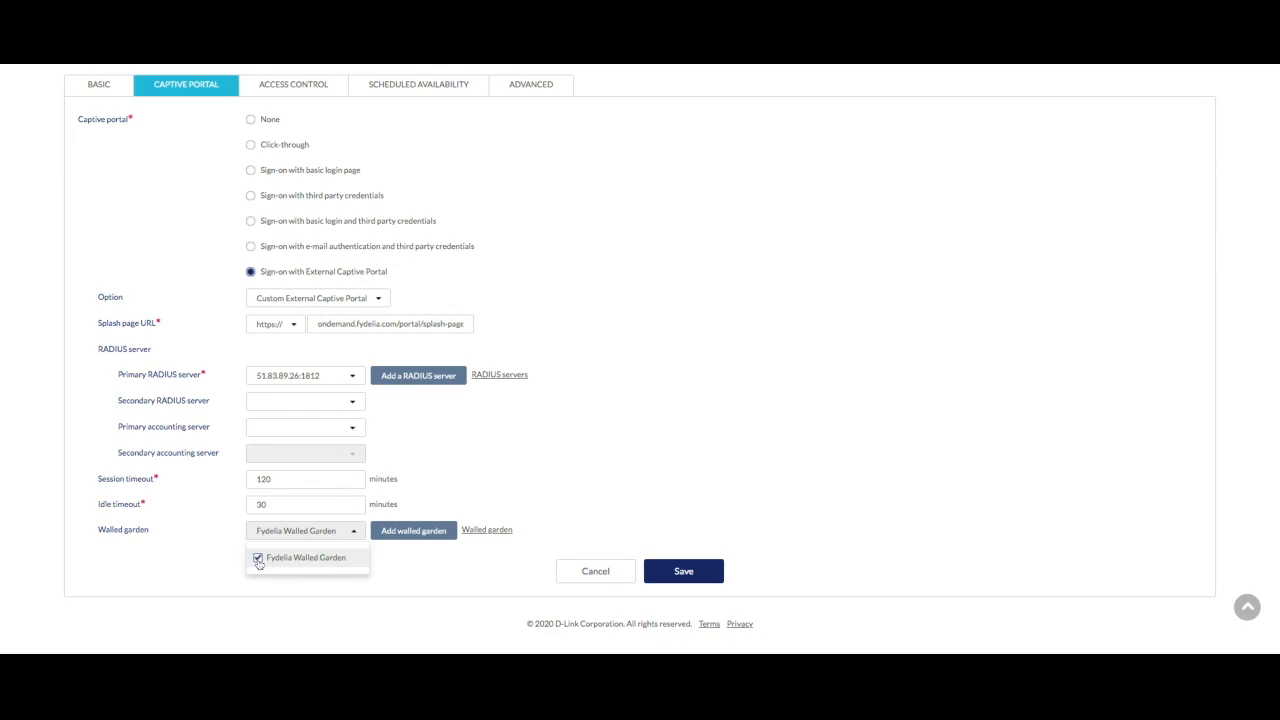
{"action": "left_click", "coordinate": [585, 535]}
{"action": "left_click", "coordinate": [690, 572]}
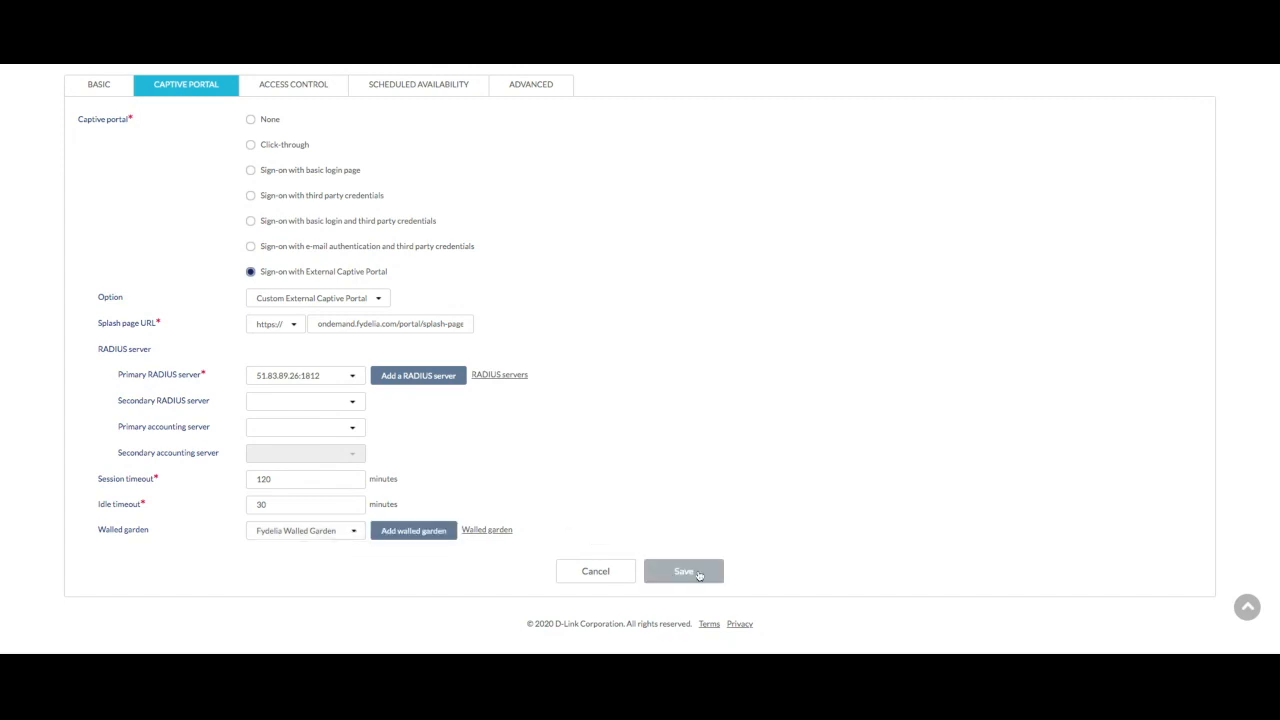